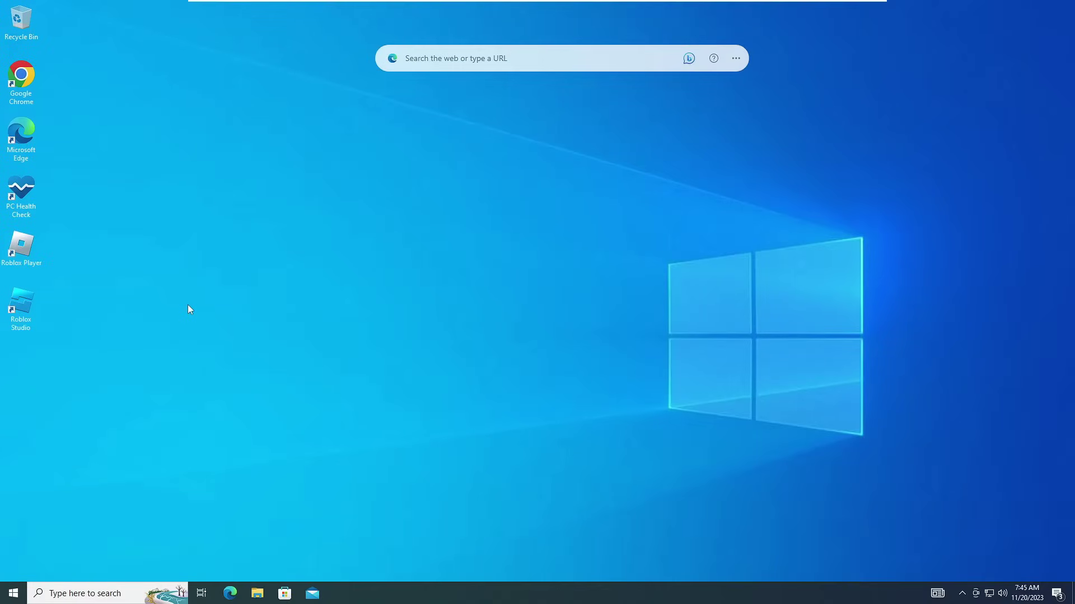
# - Open the Notifications & actions page of the System settings and keep Windows tips, tricks, and suggestions turned off
pyautogui.rightClick(19, 590)
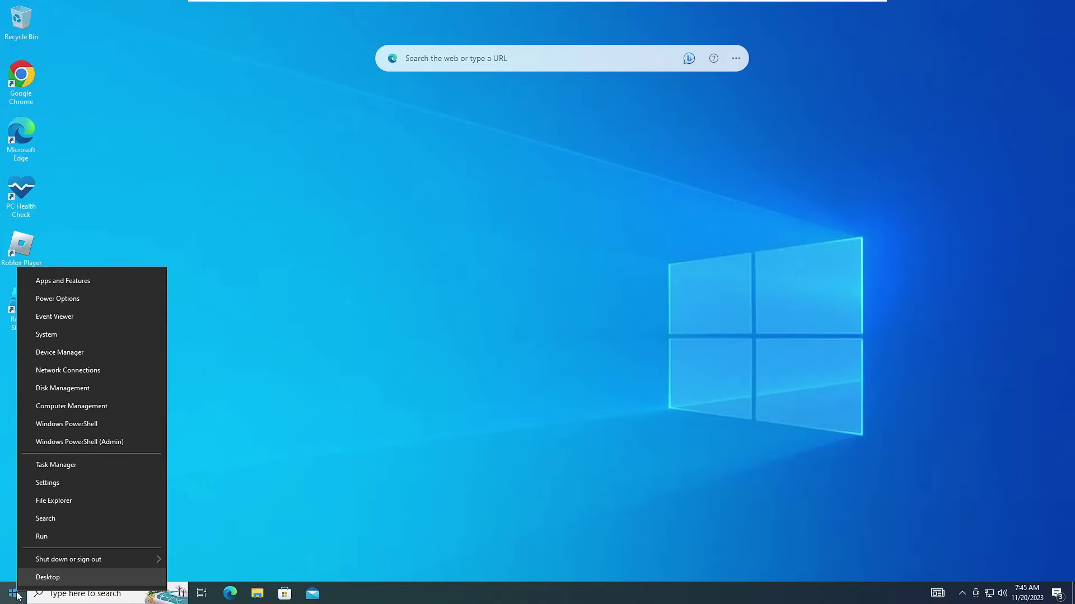
pyautogui.click(107, 395)
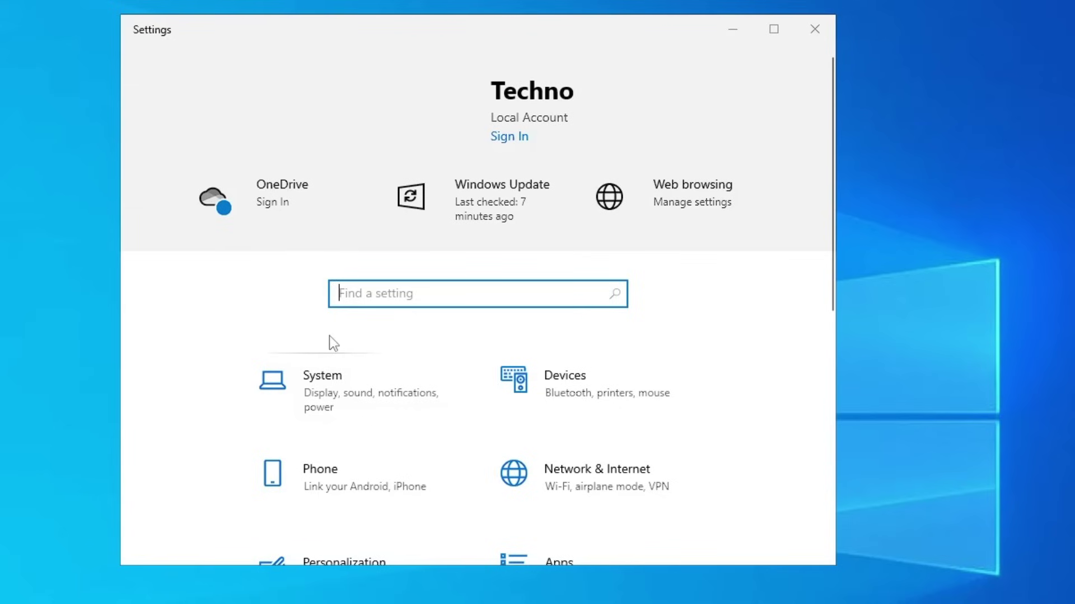
pyautogui.scroll(-2, 333, 342)
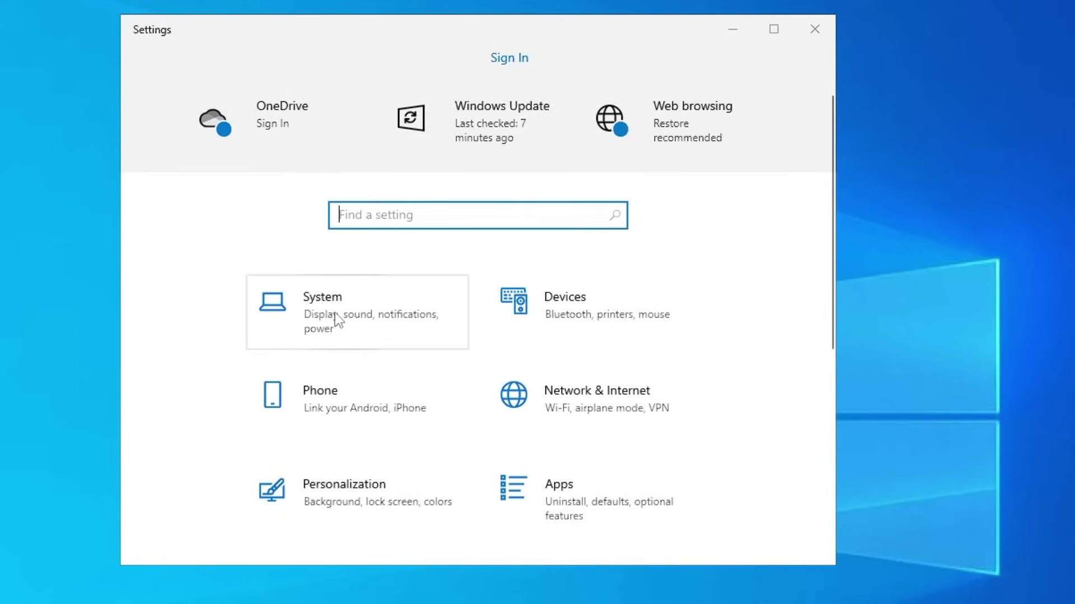
pyautogui.click(355, 318)
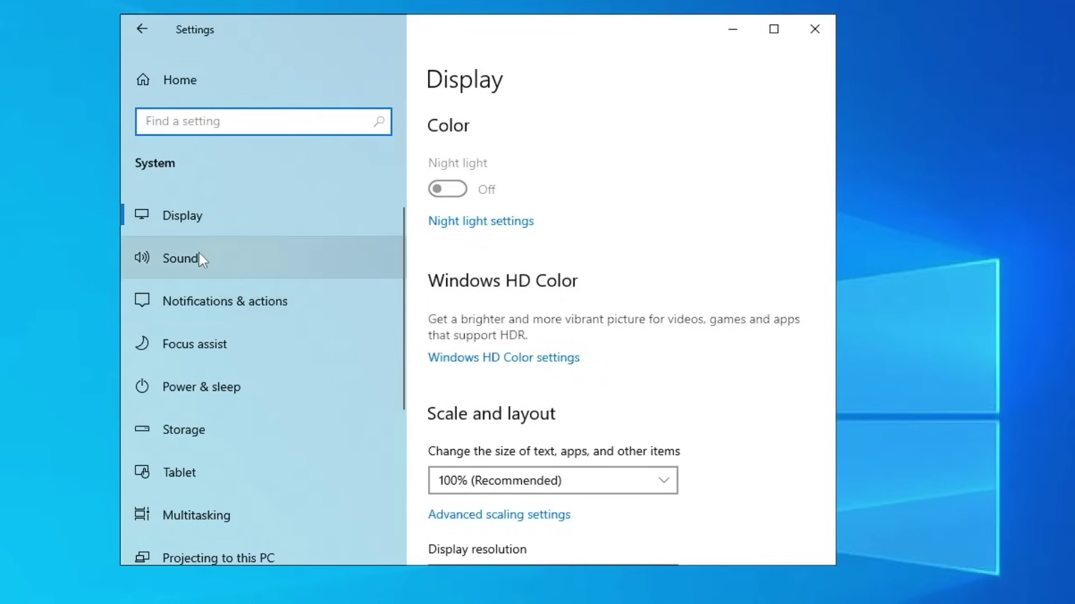
pyautogui.click(203, 301)
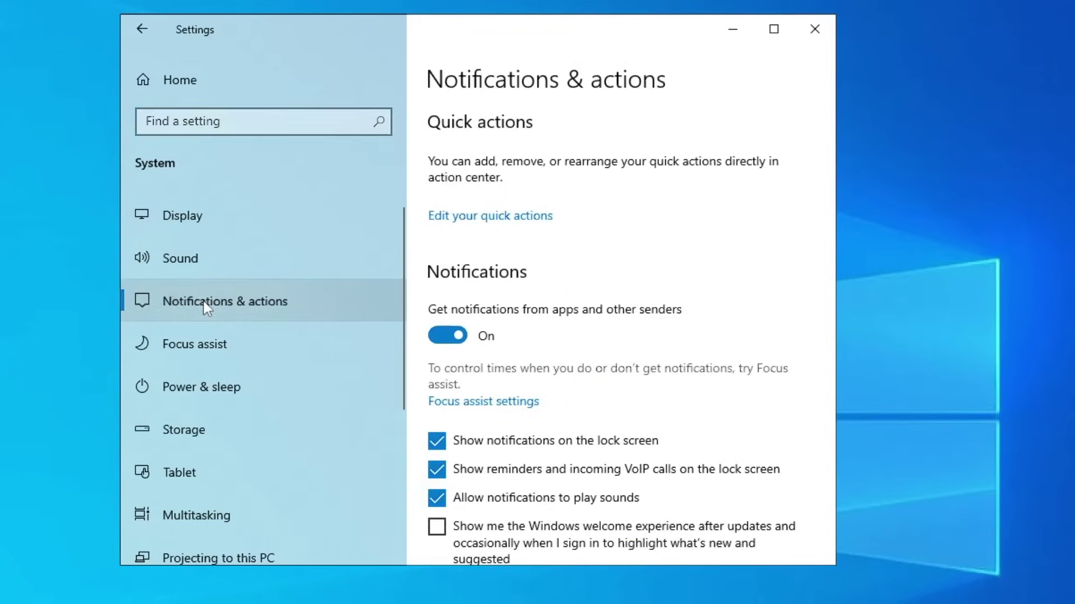
pyautogui.scroll(-3, 513, 331)
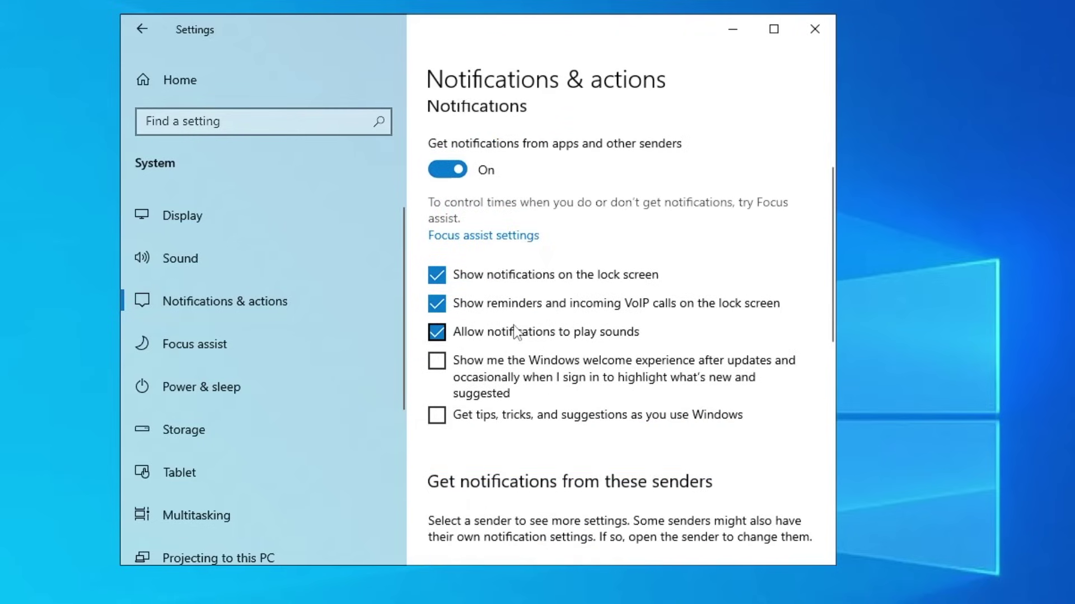
pyautogui.click(437, 414)
pyautogui.click(446, 424)
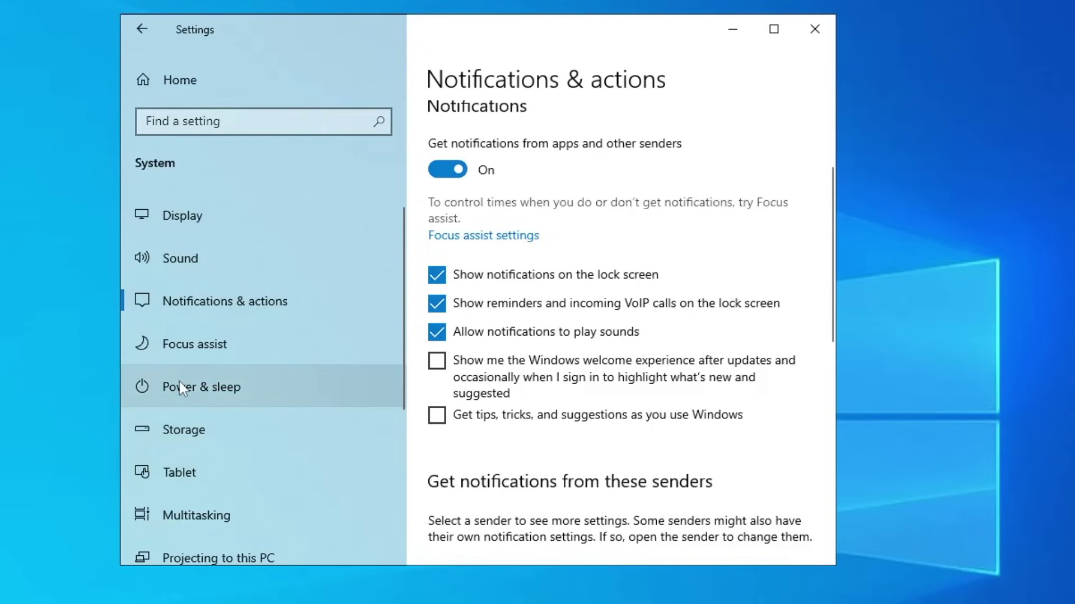
# - Open the list of removable temporary files for Local Disk (C:) from the Storage settings
pyautogui.click(199, 429)
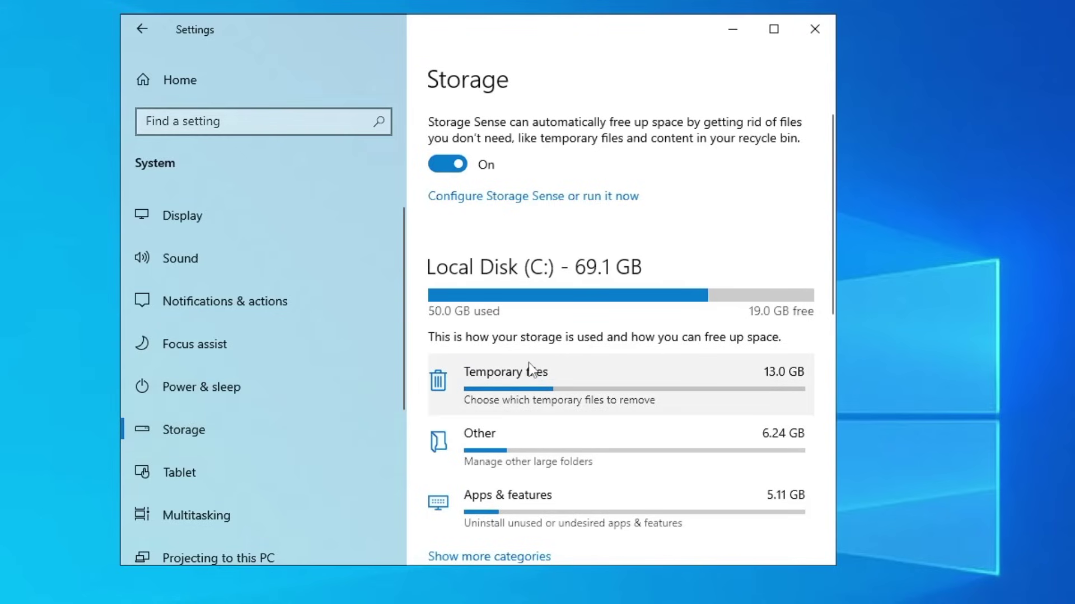
pyautogui.scroll(-2, 529, 364)
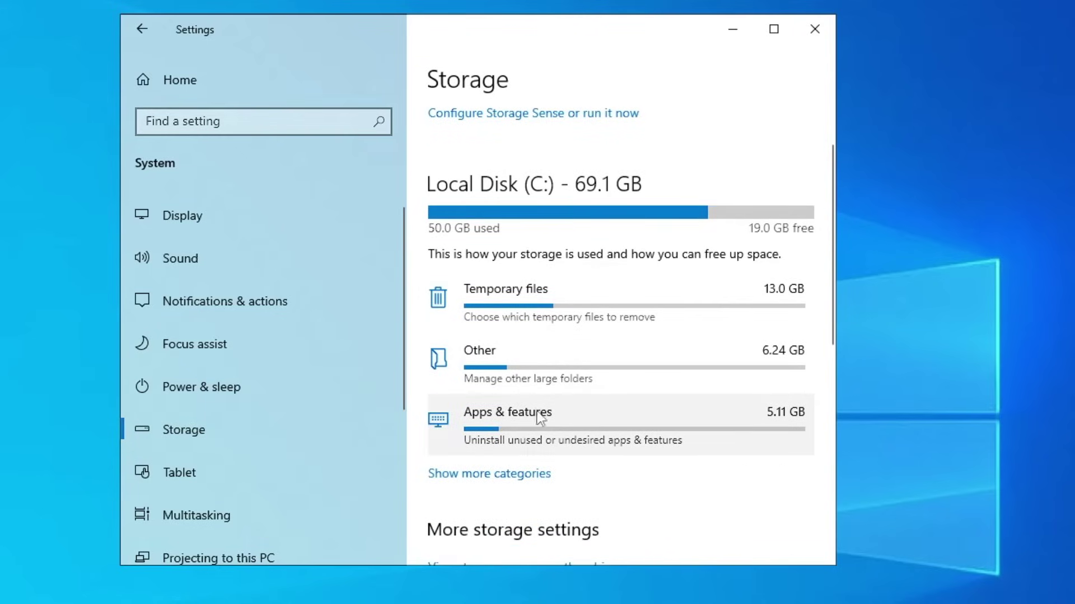
pyautogui.click(546, 302)
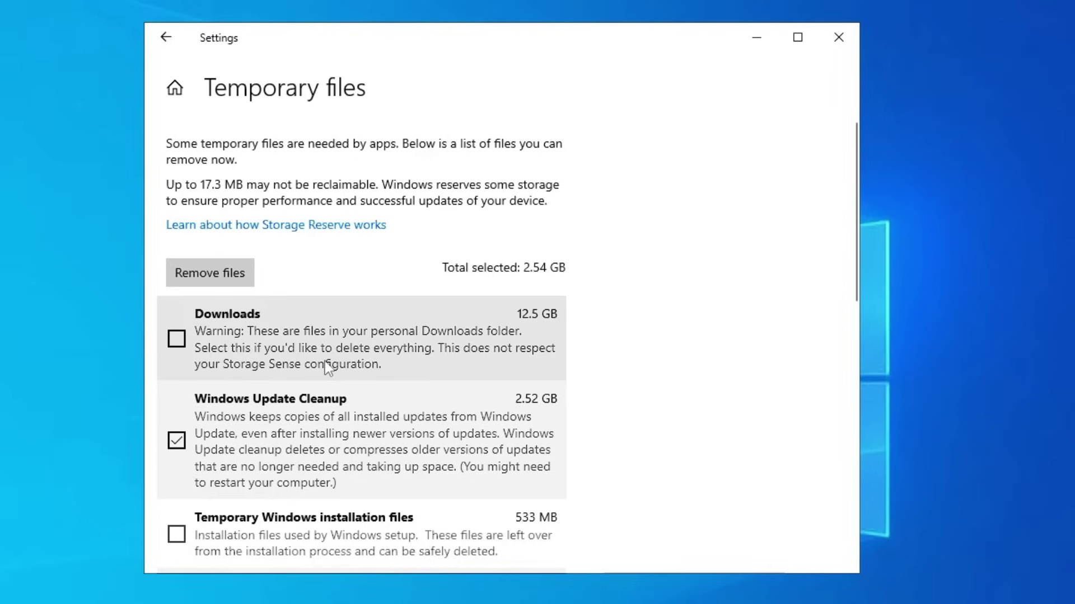
# - Add Downloads and Temporary Windows installation files to the cleanup selection and remove the selected files
pyautogui.scroll(-3, 325, 361)
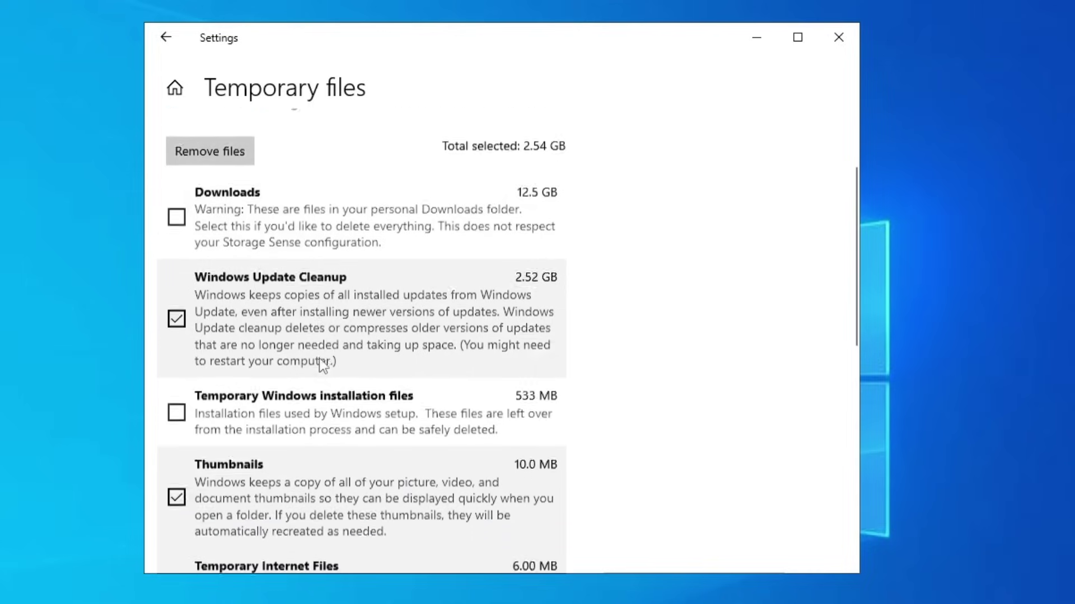
pyautogui.scroll(-2, 319, 360)
pyautogui.scroll(-2, 319, 361)
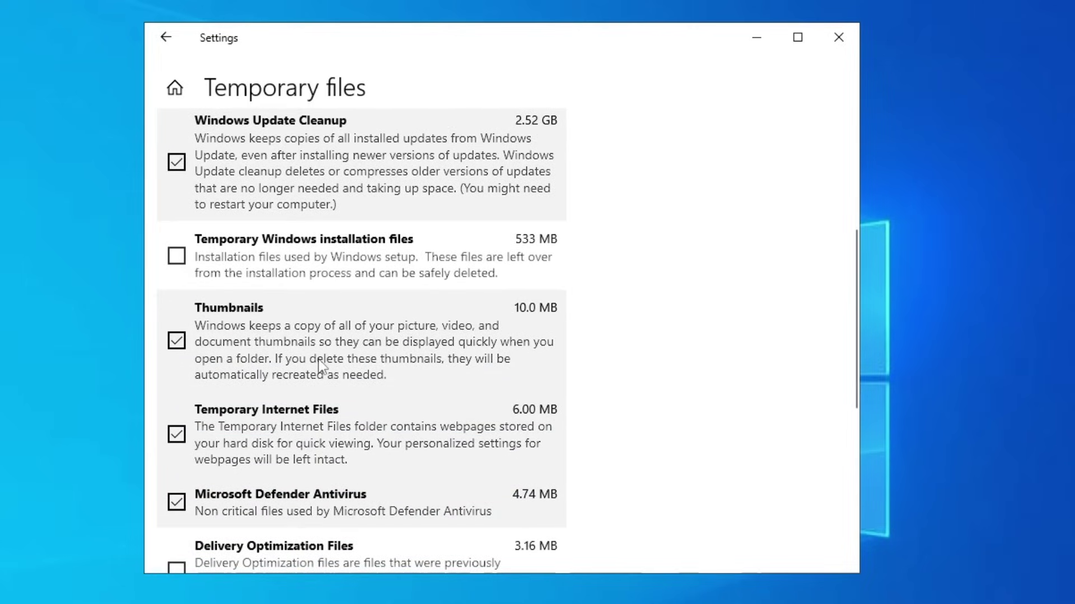
pyautogui.scroll(-9, 319, 363)
pyautogui.scroll(9, 319, 367)
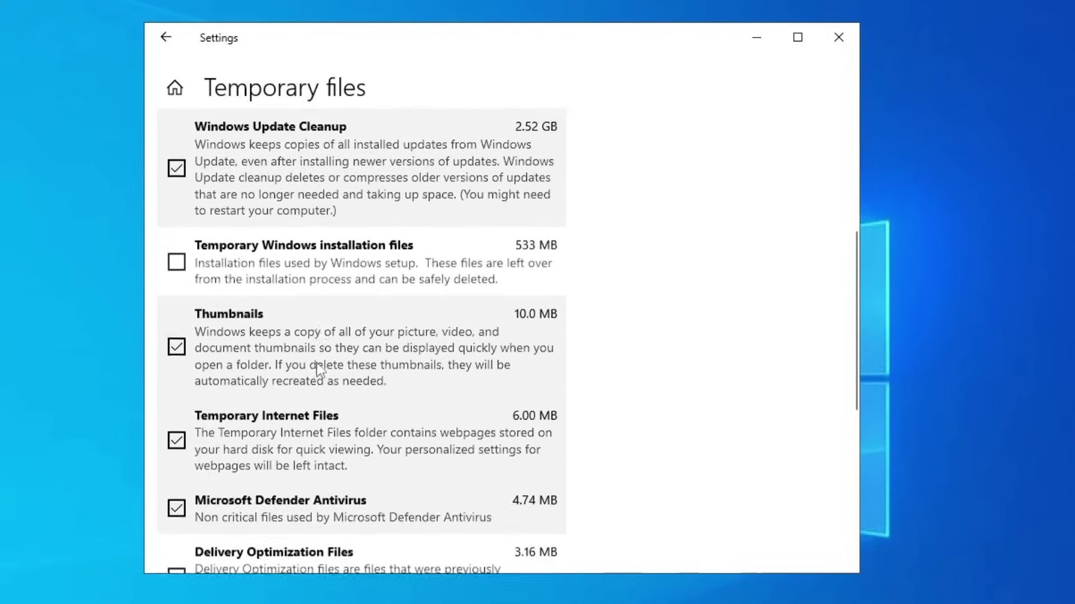
pyautogui.scroll(5, 318, 370)
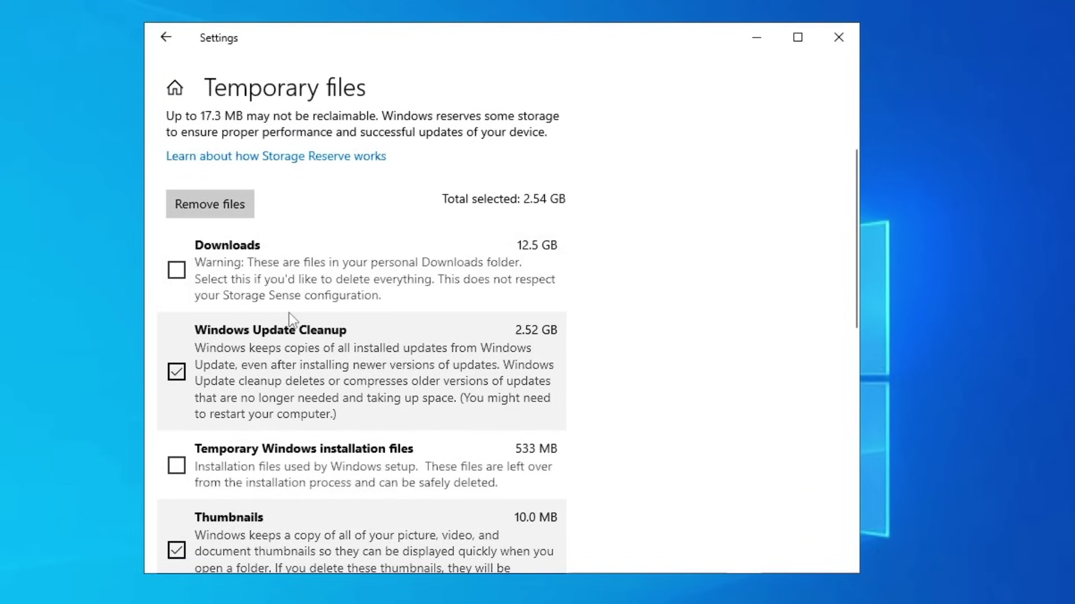
pyautogui.click(182, 275)
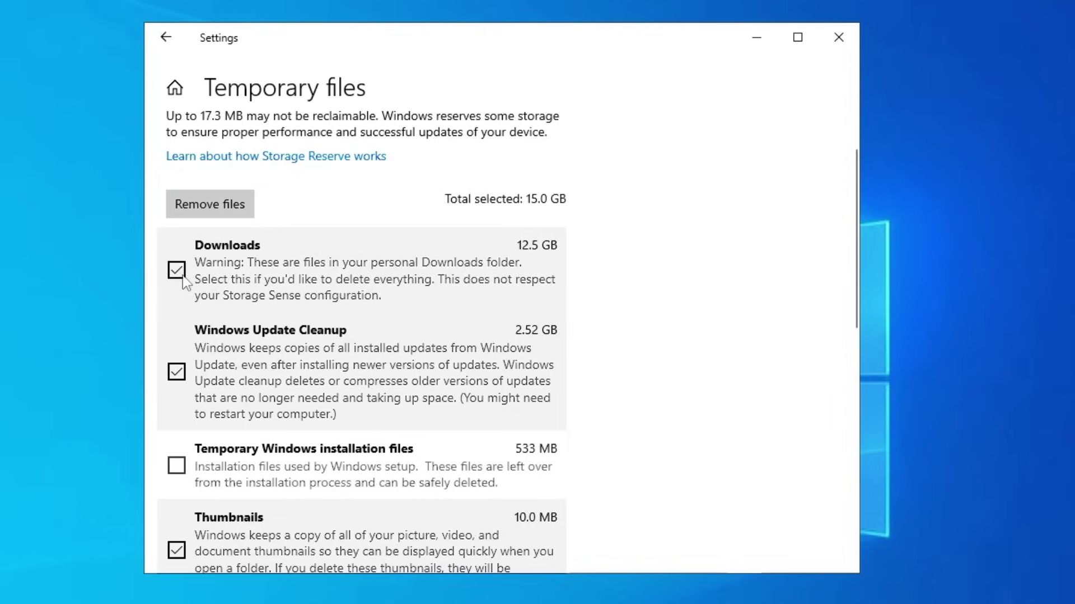
pyautogui.scroll(-6, 287, 378)
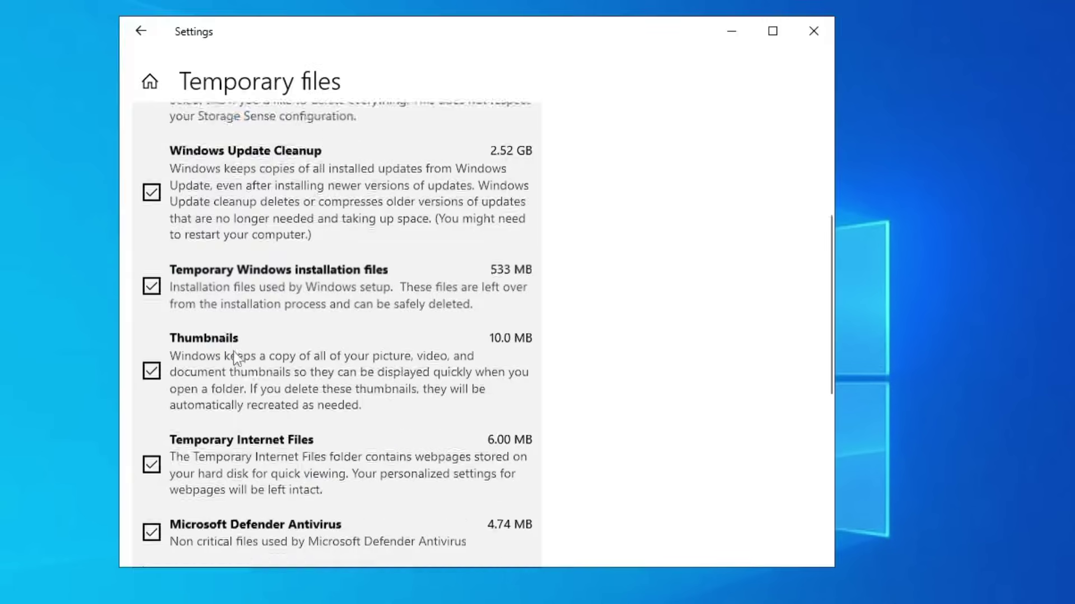
pyautogui.scroll(6, 241, 335)
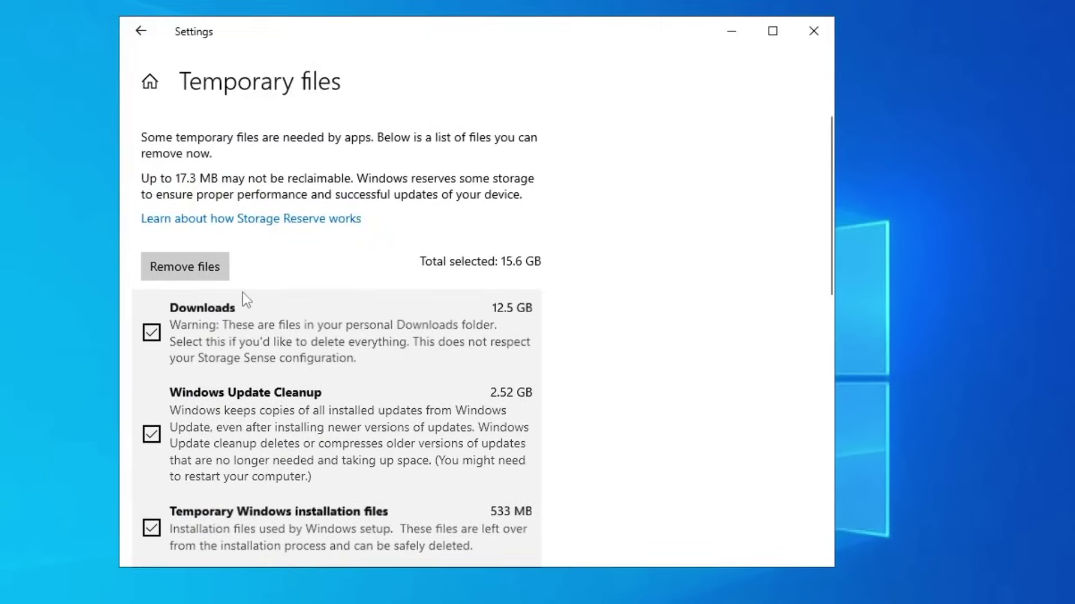
pyautogui.click(203, 273)
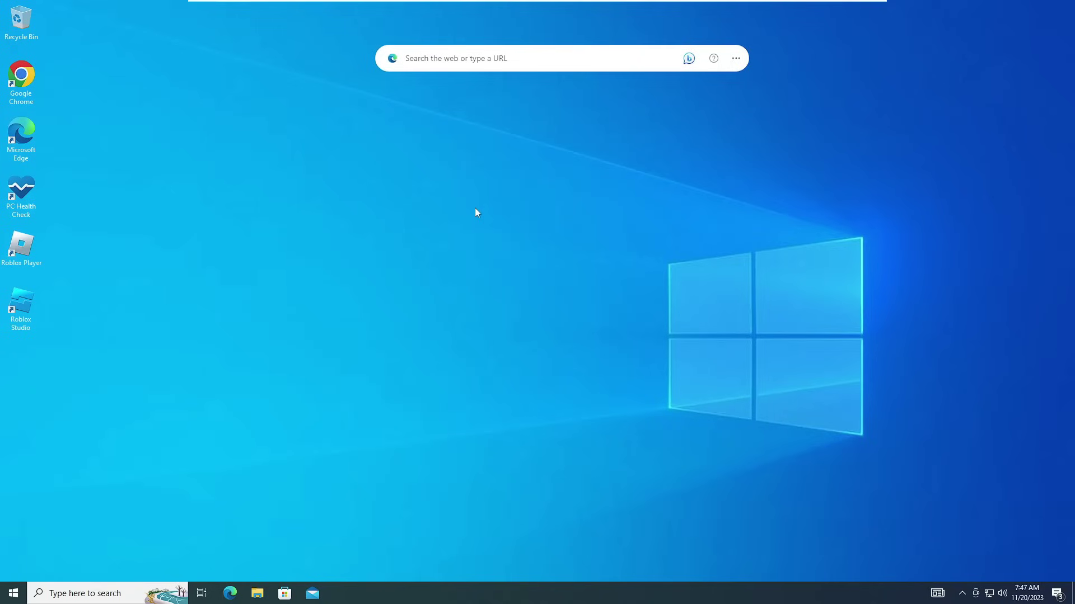
# - In the general Privacy settings, turn off advertising ID use, website access to the language list, and app launch tracking
pyautogui.rightClick(13, 593)
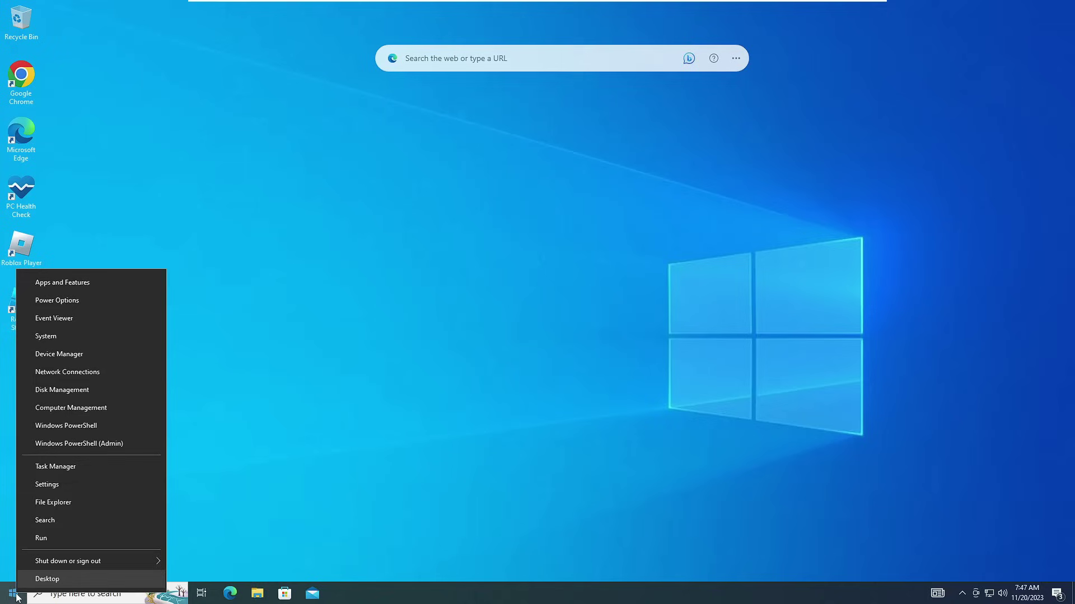
pyautogui.click(56, 485)
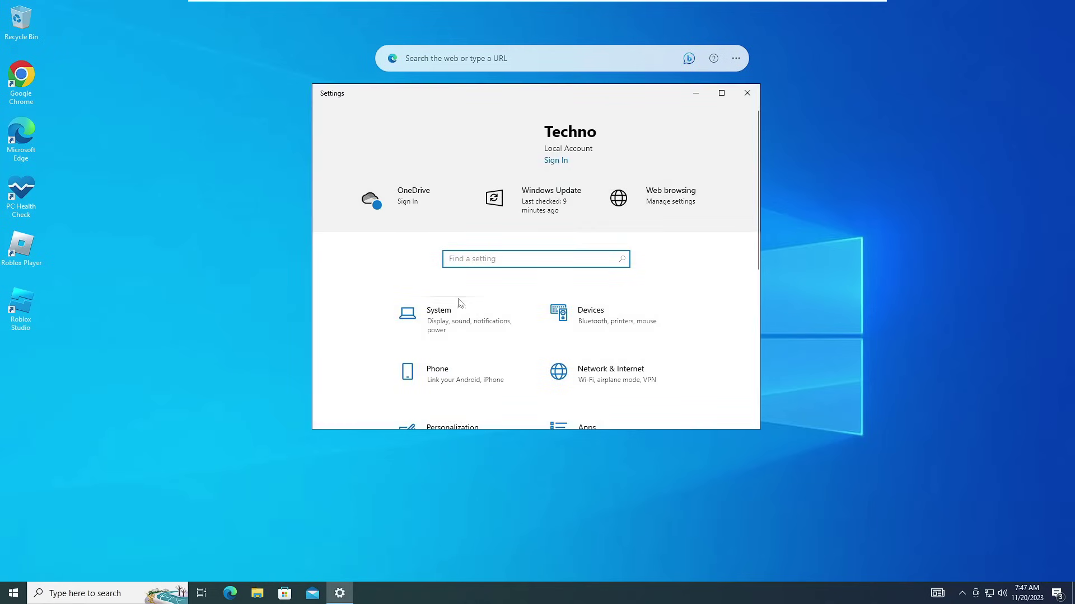
pyautogui.scroll(-5, 529, 227)
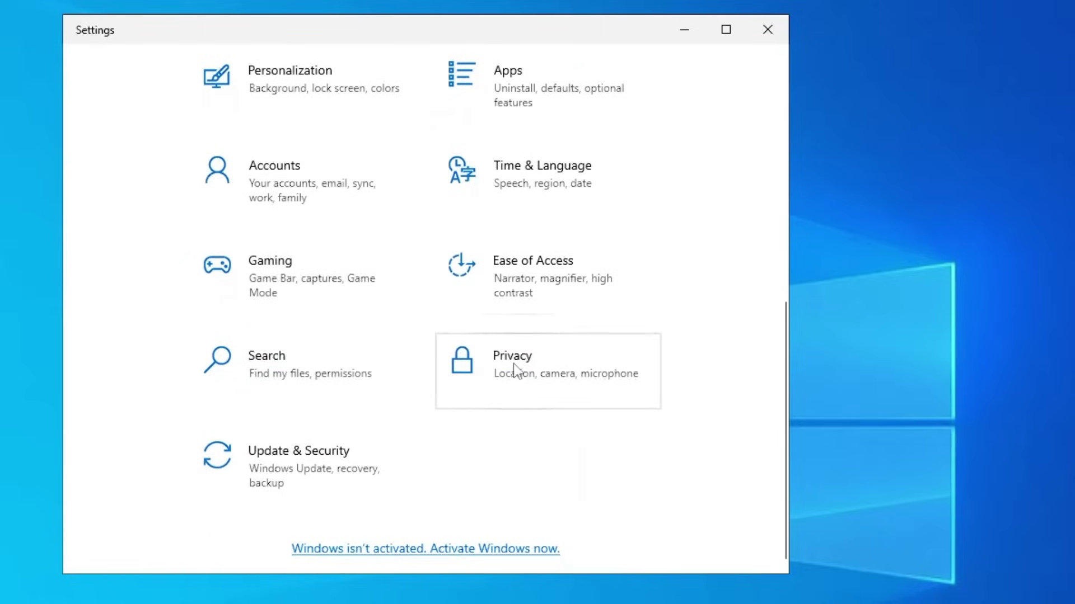
pyautogui.click(524, 371)
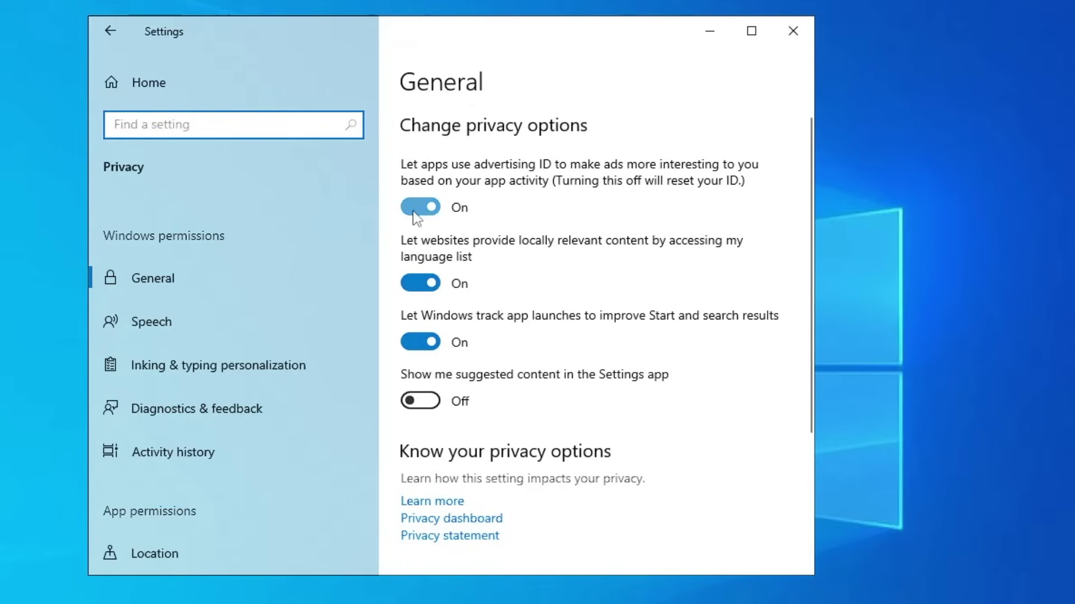
pyautogui.click(419, 207)
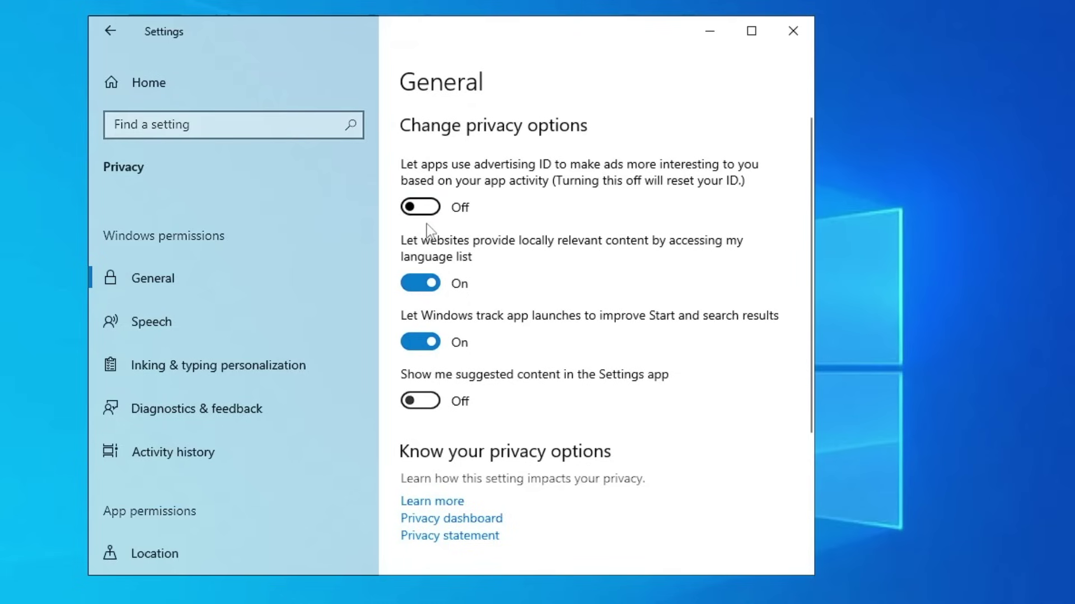
pyautogui.click(420, 284)
pyautogui.click(436, 346)
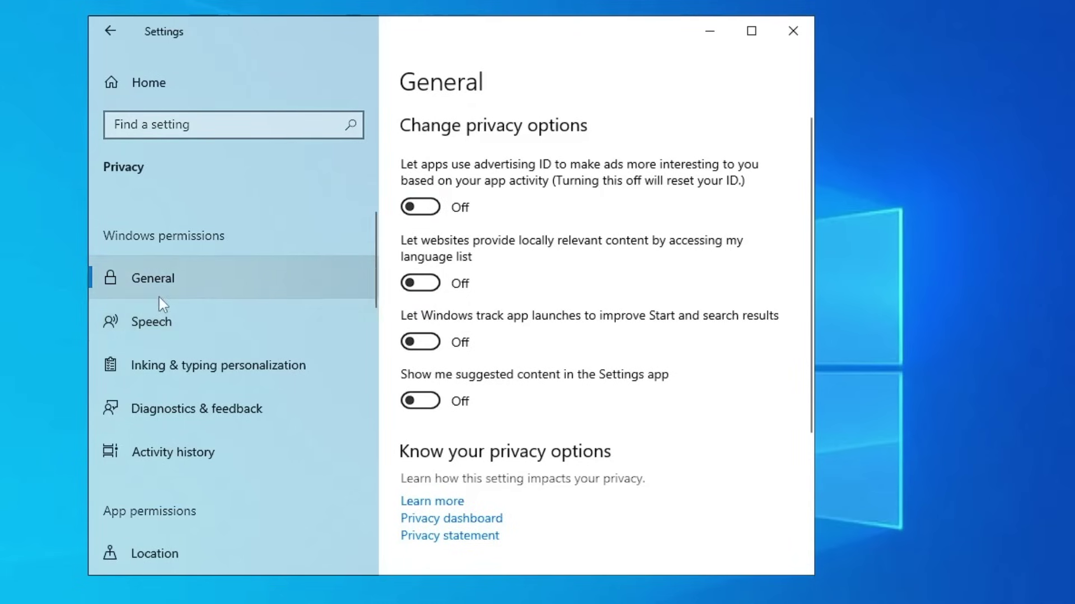
# - Turn off online speech recognition and the inking and typing personalization in the Privacy settings
pyautogui.click(146, 317)
pyautogui.click(411, 280)
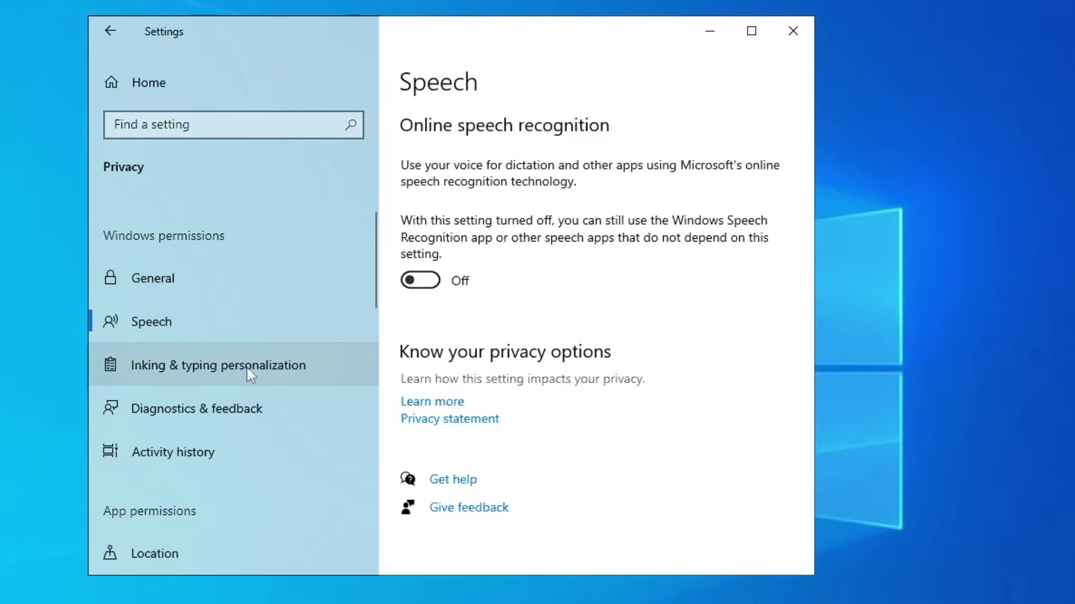
pyautogui.click(227, 370)
pyautogui.click(431, 281)
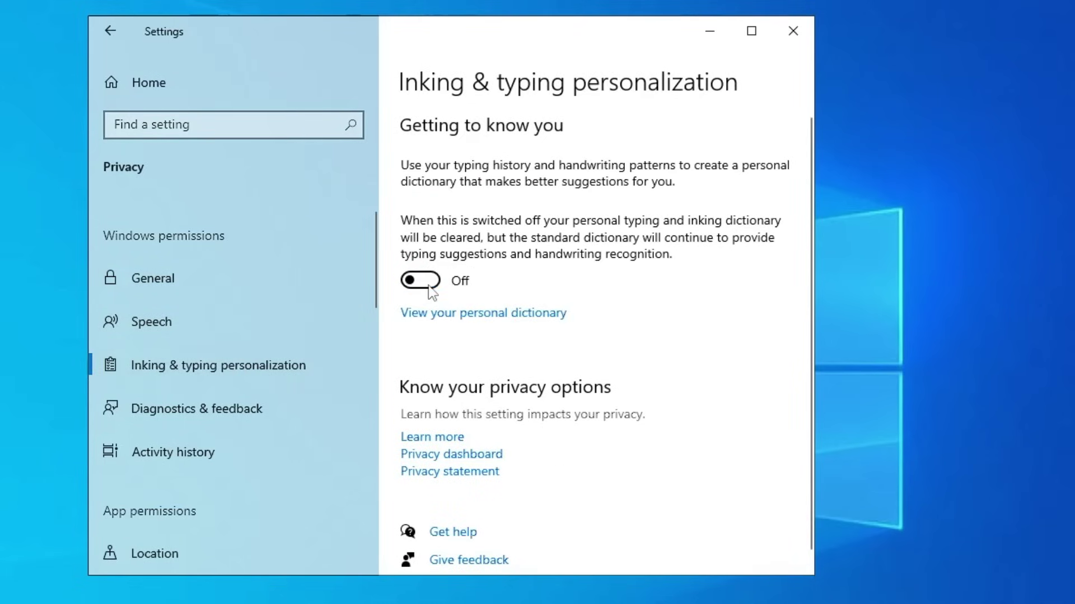
# - Check the diagnostic data level, inking and typing, and tailored experiences options under Diagnostics & feedback
pyautogui.click(219, 410)
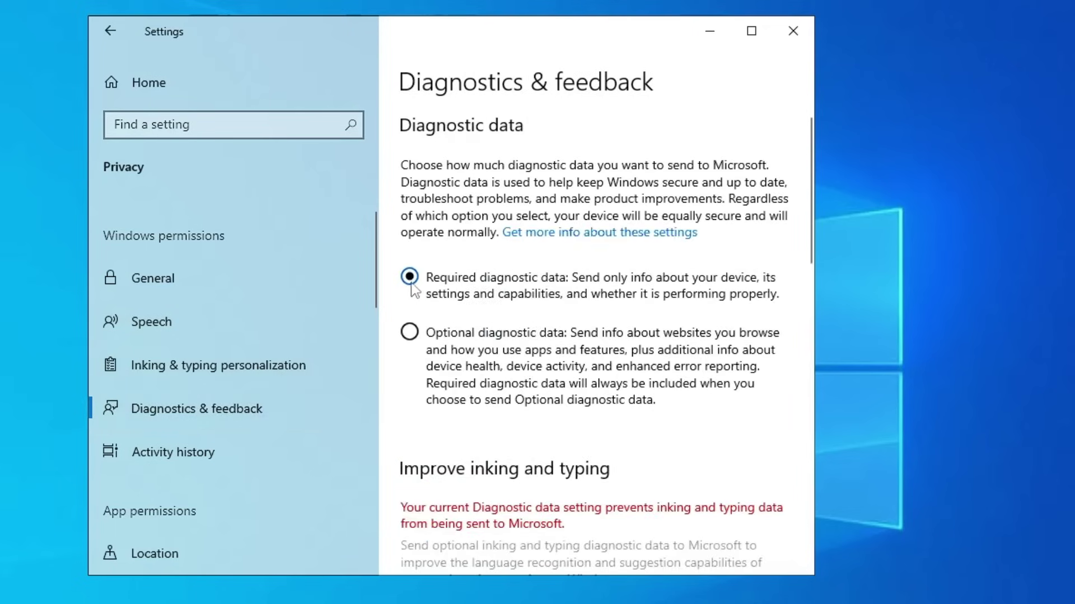
pyautogui.scroll(-6, 417, 305)
# - Review the app permission settings for location, camera, microphone, and contacts
pyautogui.scroll(-3, 252, 425)
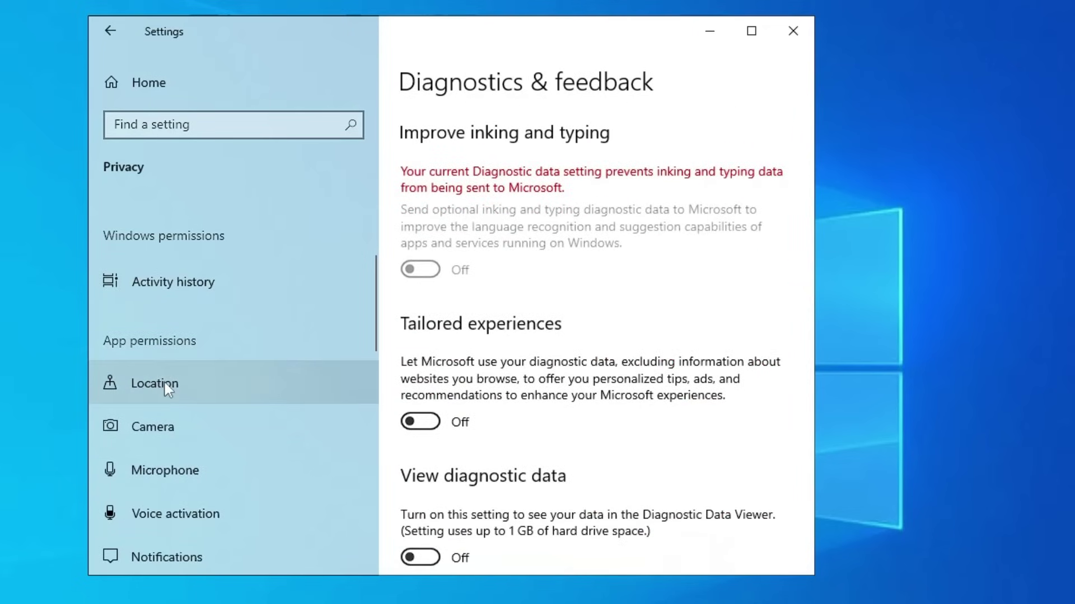
pyautogui.scroll(-1, 166, 381)
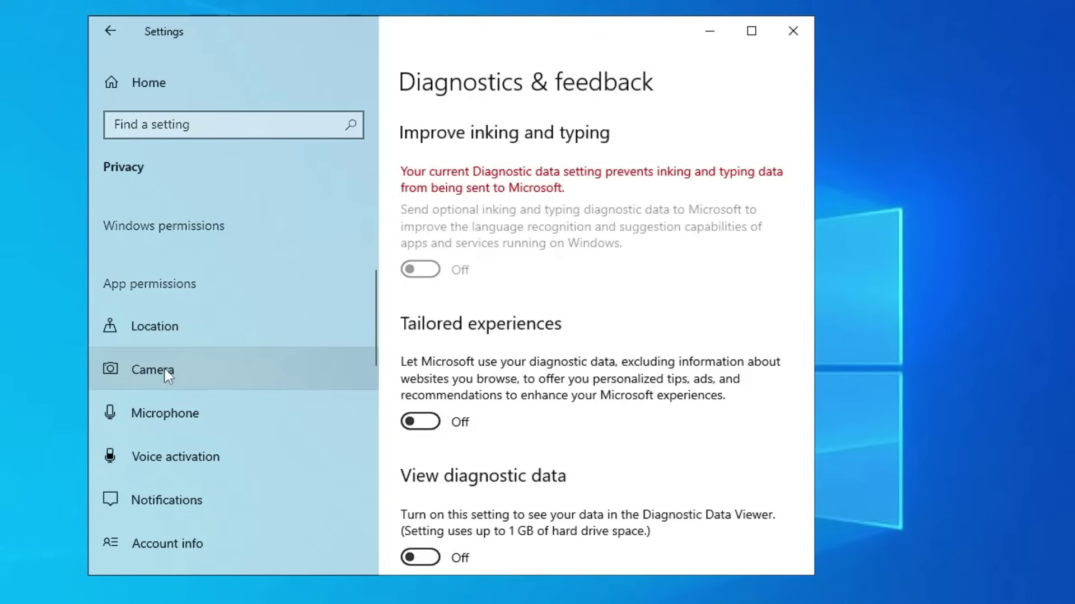
pyautogui.click(152, 327)
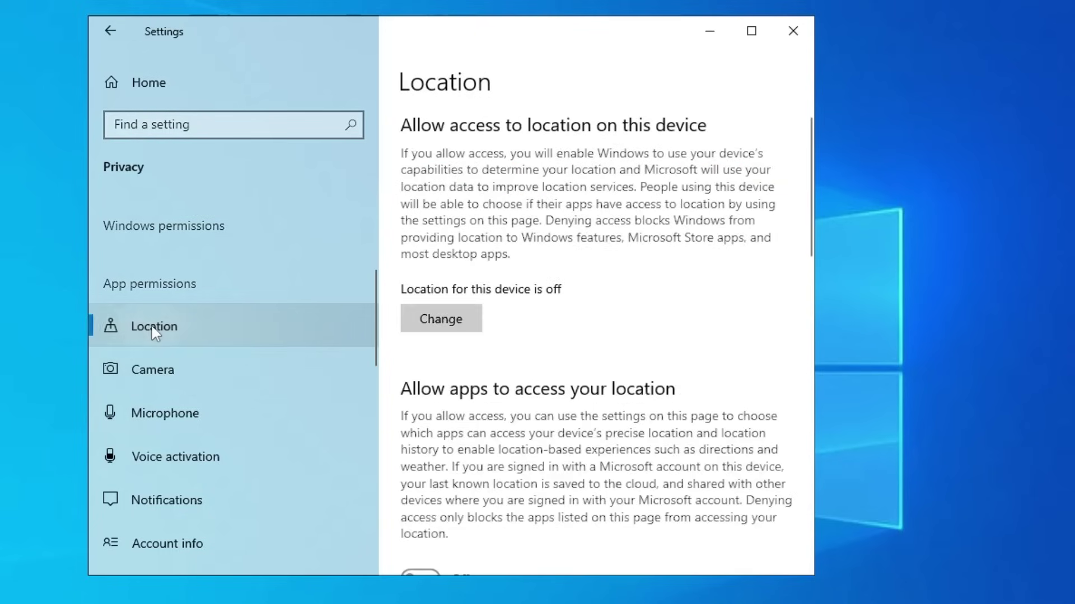
pyautogui.scroll(-5, 492, 402)
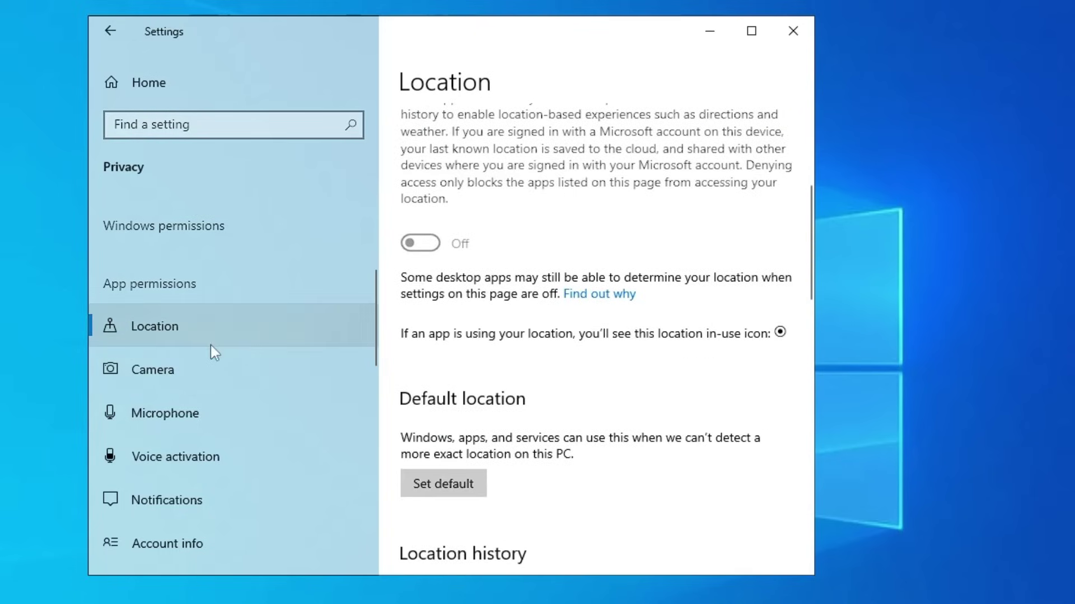
pyautogui.click(173, 367)
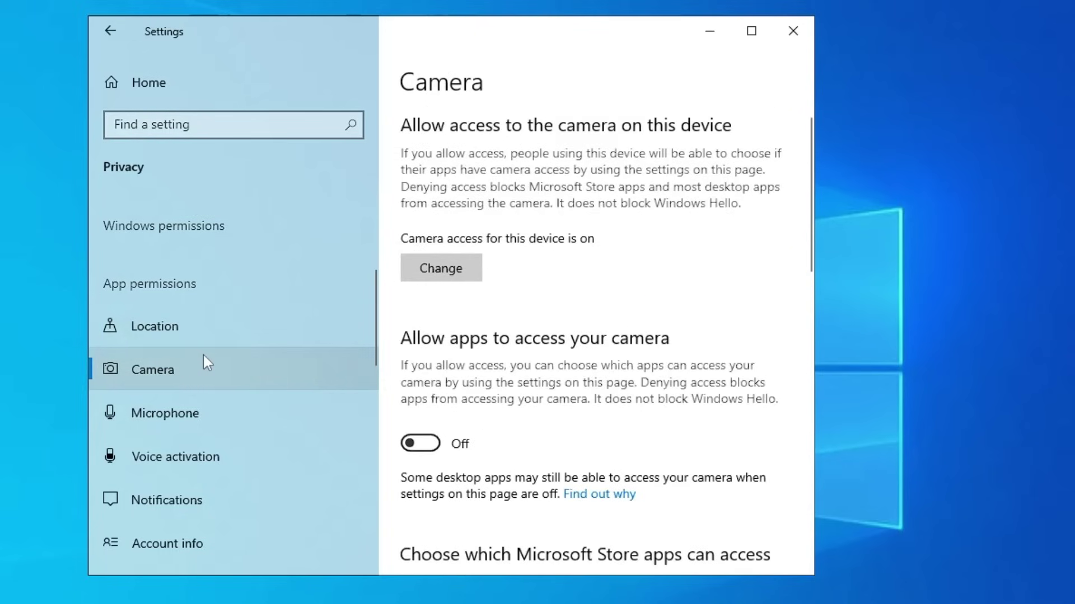
pyautogui.click(200, 413)
pyautogui.scroll(-2, 200, 414)
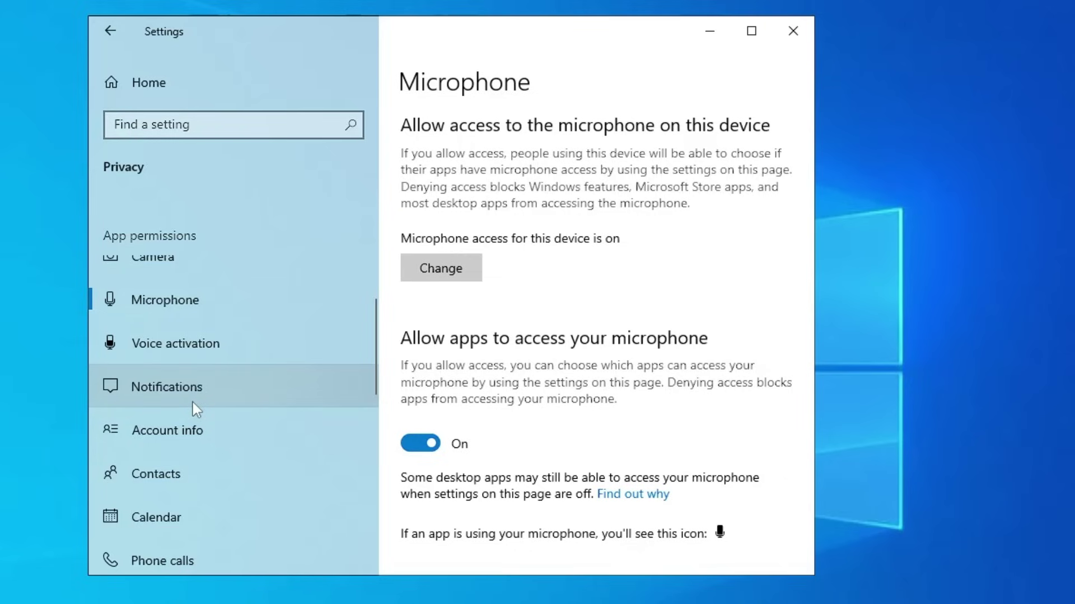
pyautogui.scroll(-2, 191, 401)
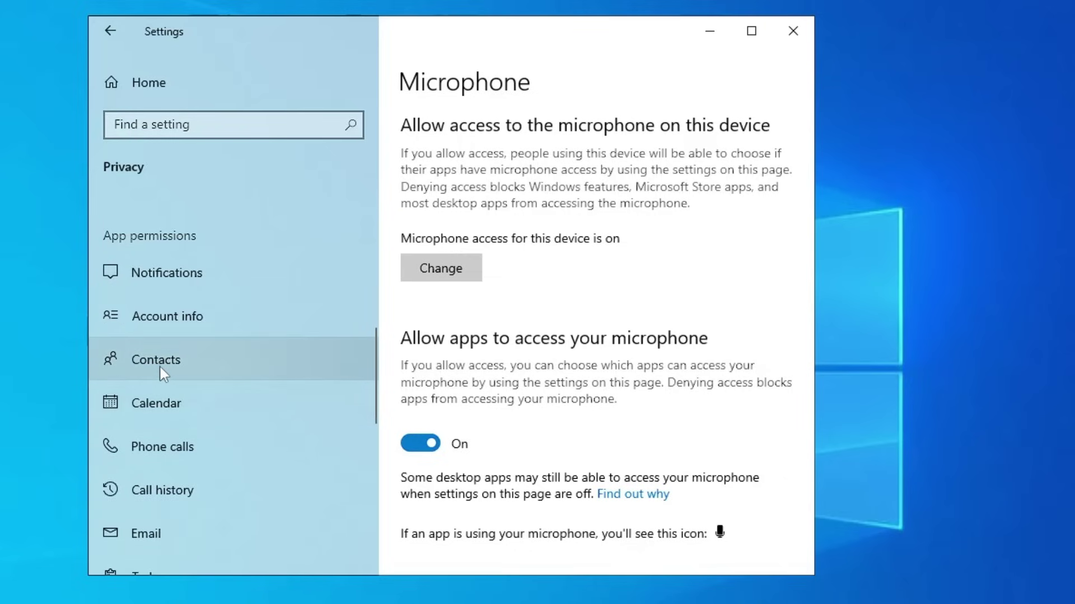
pyautogui.click(162, 370)
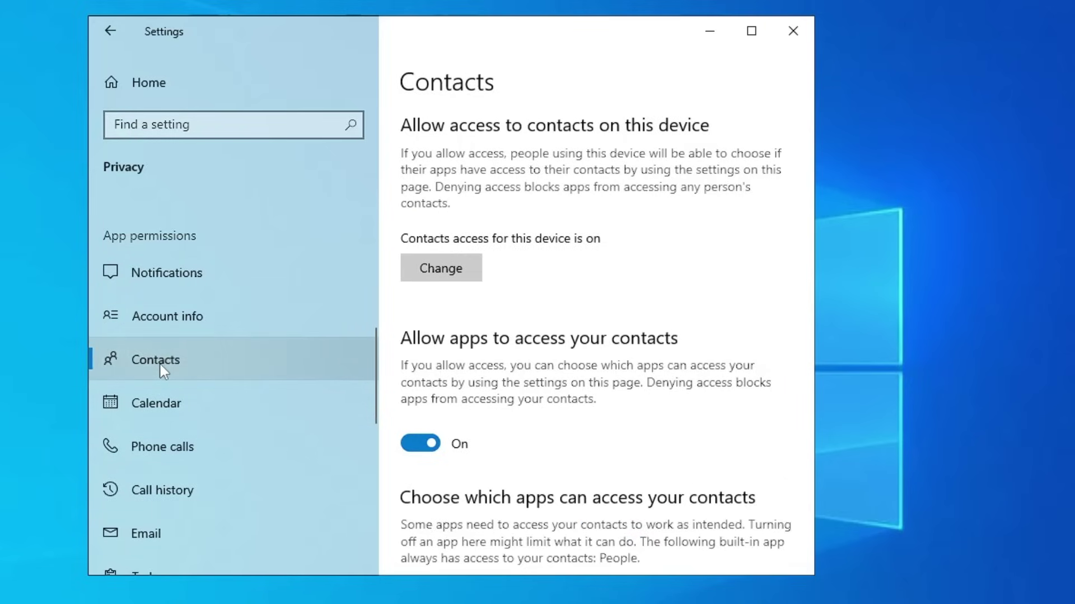
# - Turn off app access to contacts and to the calendar in the privacy permissions
pyautogui.click(419, 445)
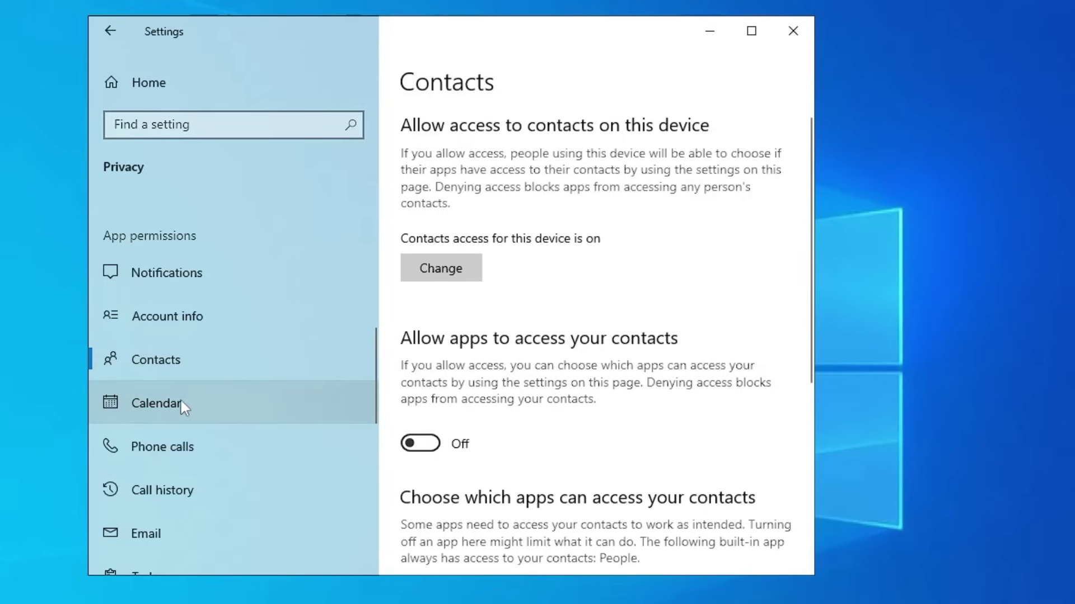
pyautogui.click(180, 401)
pyautogui.click(428, 444)
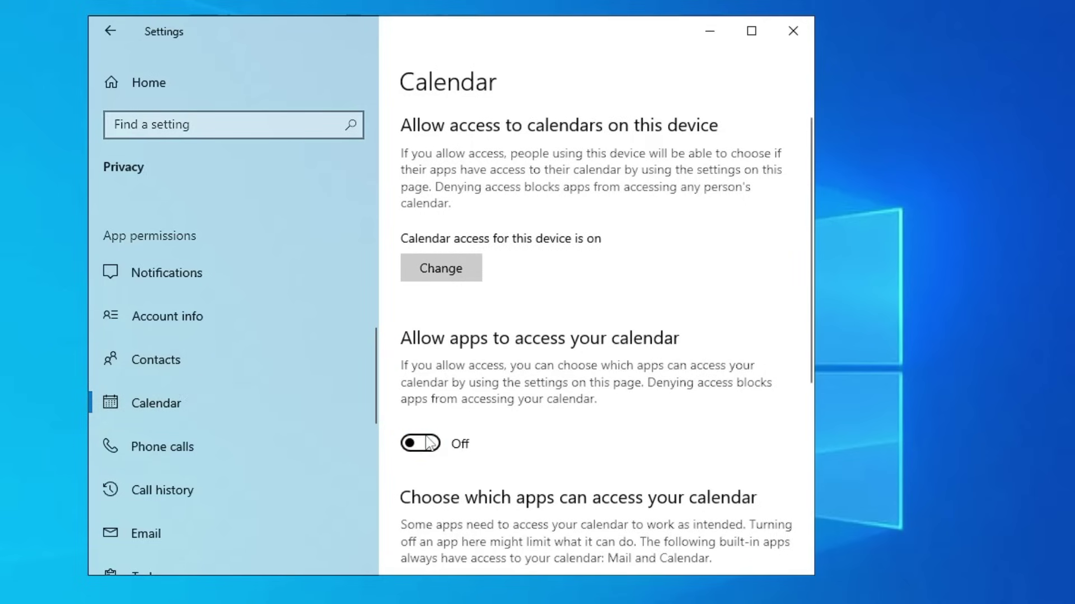
# - Check the phone calls permission and turn off app access to the call history
pyautogui.click(192, 445)
pyautogui.scroll(-2, 427, 427)
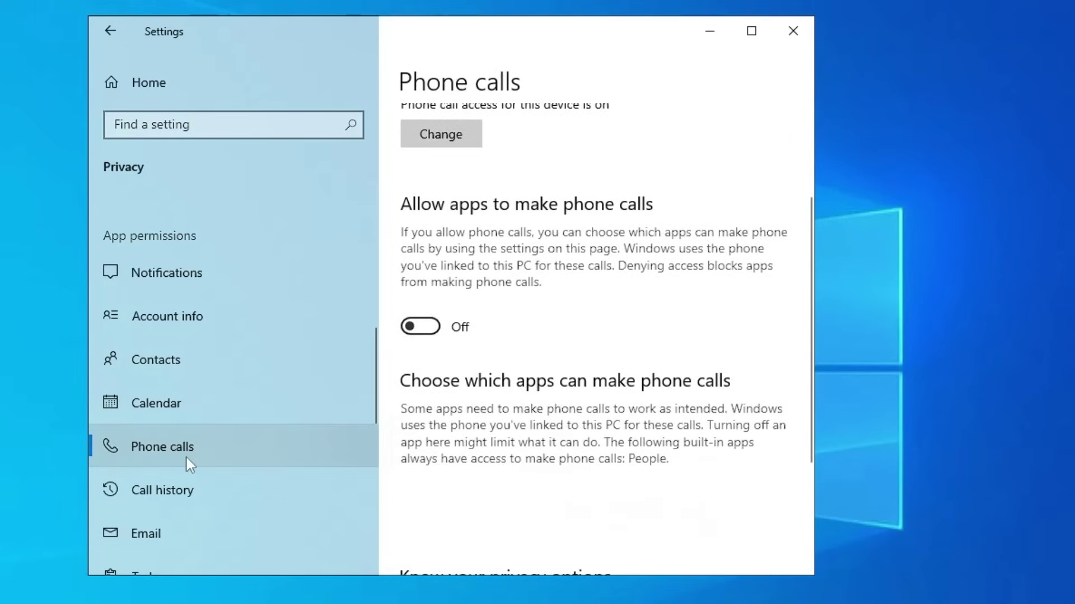
pyautogui.click(187, 492)
pyautogui.click(419, 444)
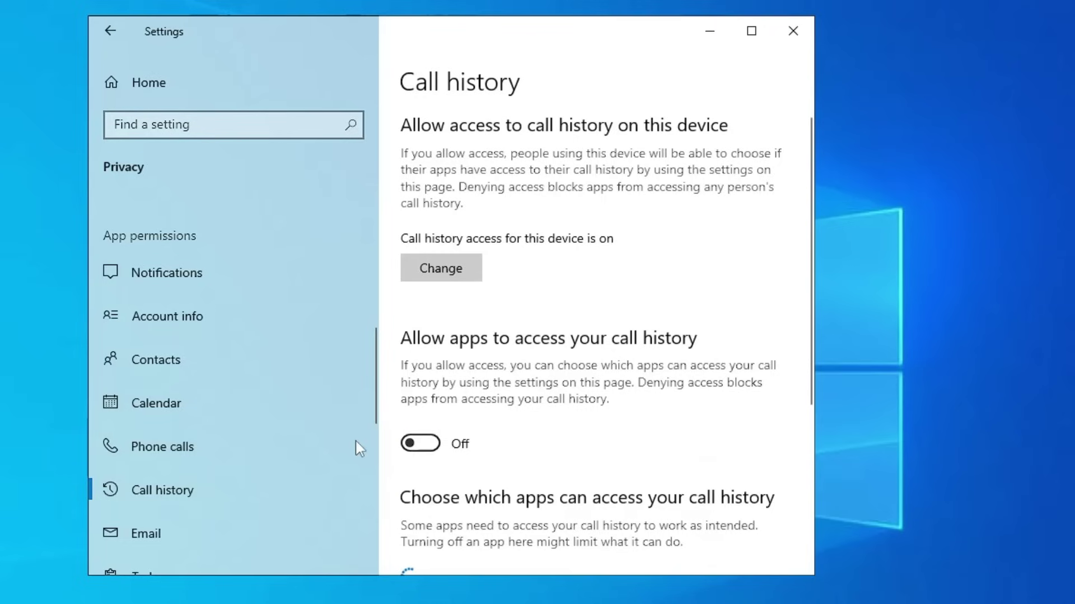
# - Review the app permission settings for email, messaging, and radios
pyautogui.scroll(-3, 179, 401)
pyautogui.click(177, 367)
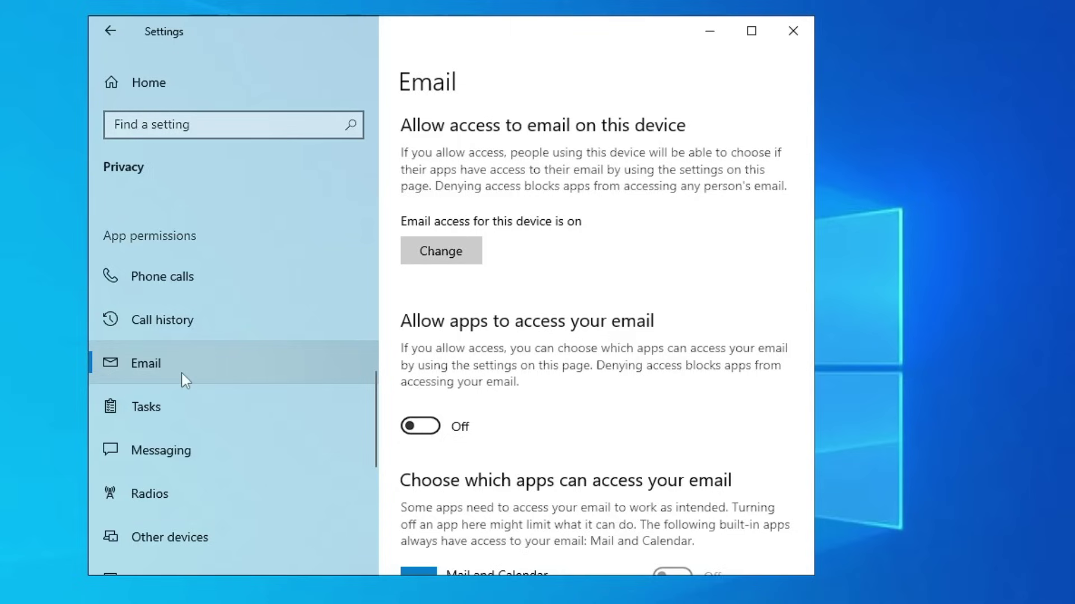
pyautogui.click(173, 451)
pyautogui.click(160, 499)
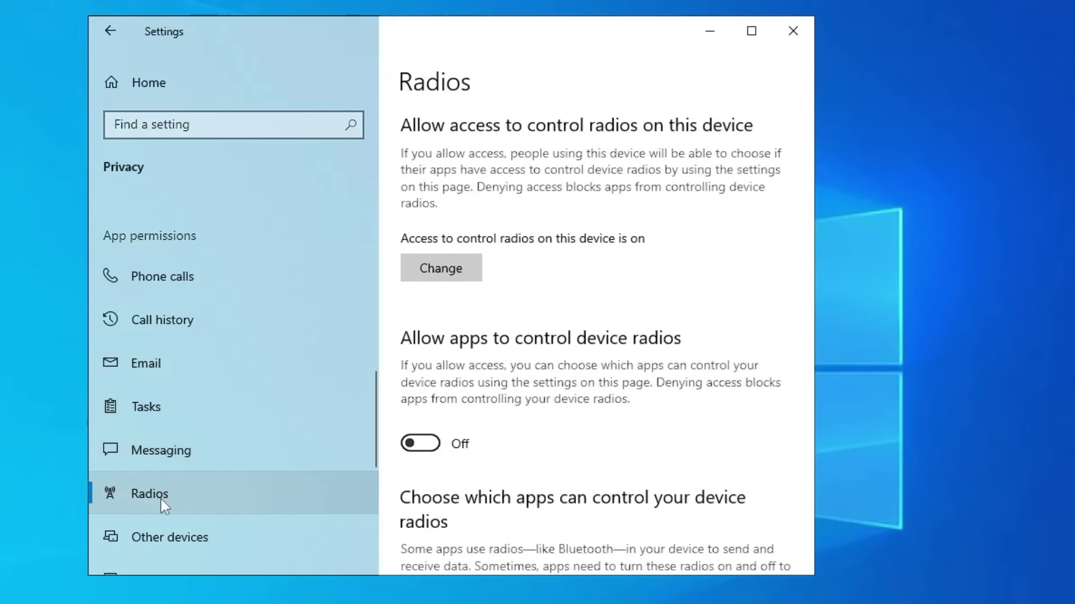
# - Review the list of background apps and turn off letting apps run in the background
pyautogui.scroll(-1, 163, 496)
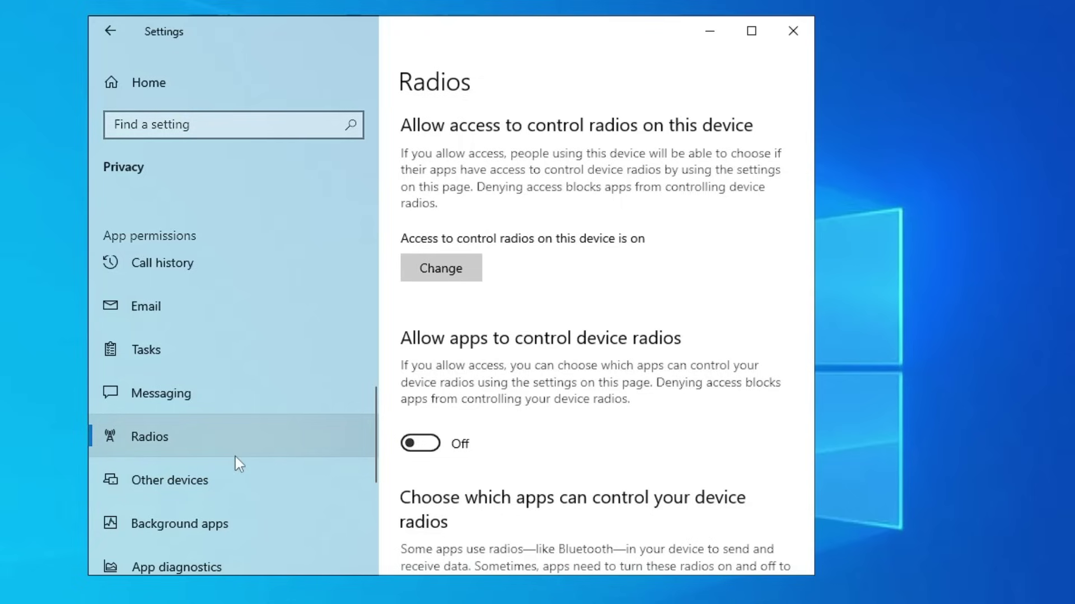
pyautogui.scroll(-1, 211, 413)
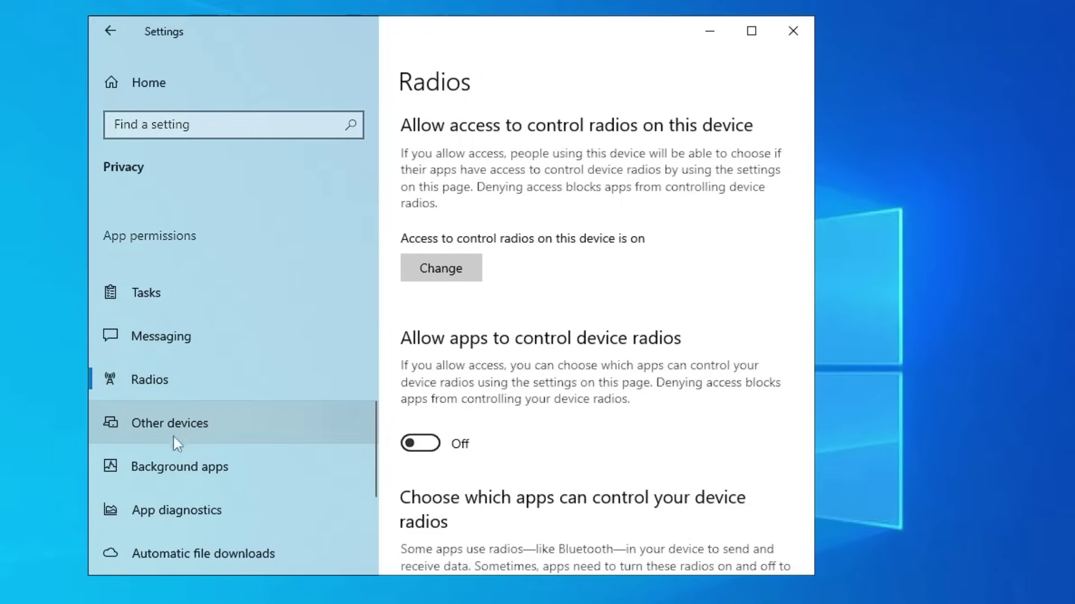
pyautogui.click(219, 467)
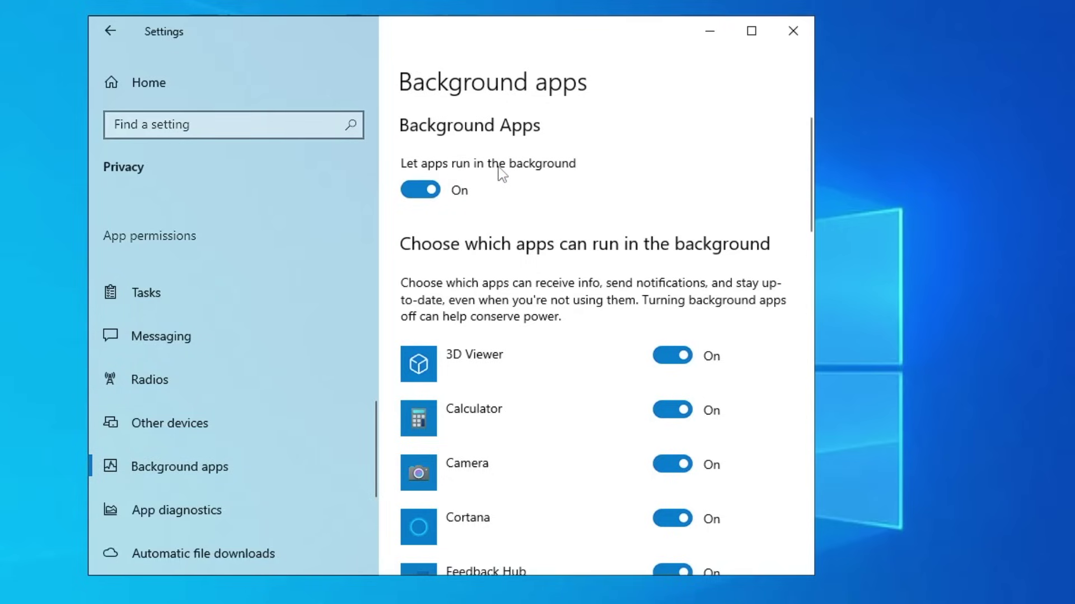
pyautogui.scroll(-3, 501, 359)
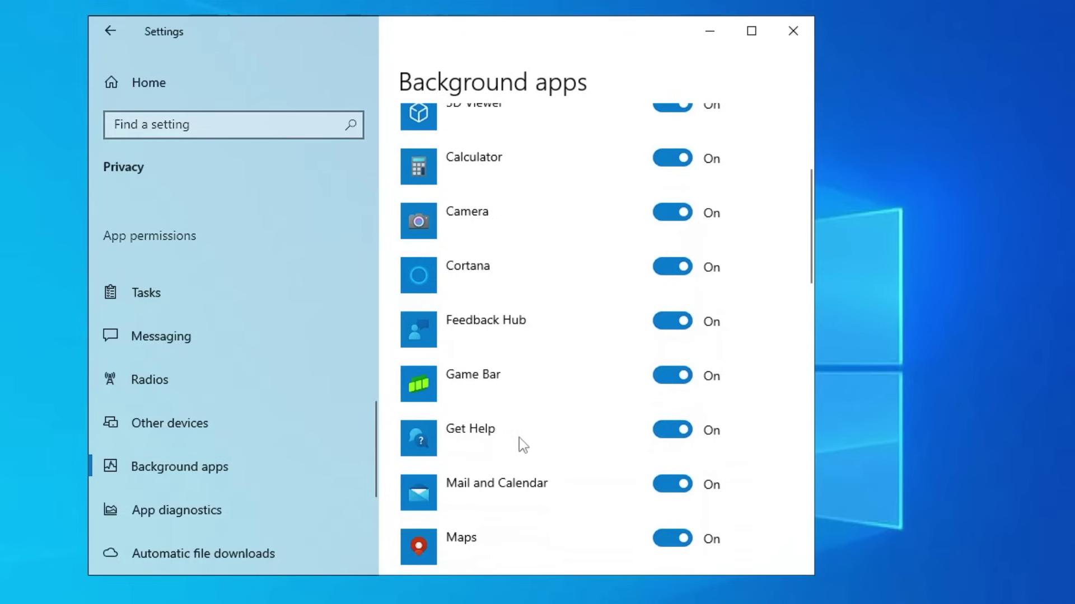
pyautogui.scroll(-3, 480, 479)
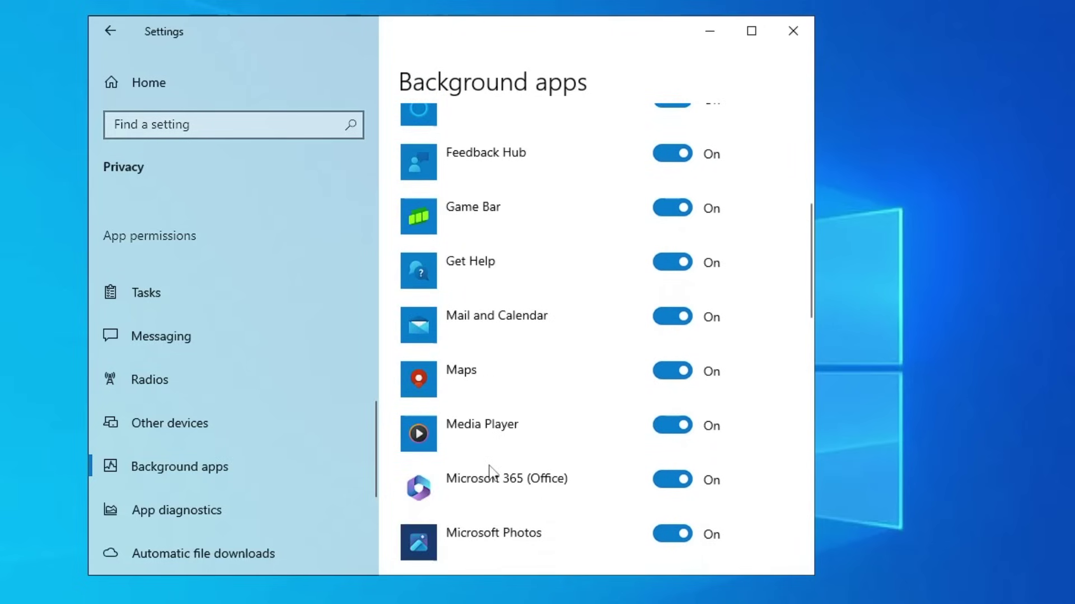
pyautogui.scroll(8, 494, 448)
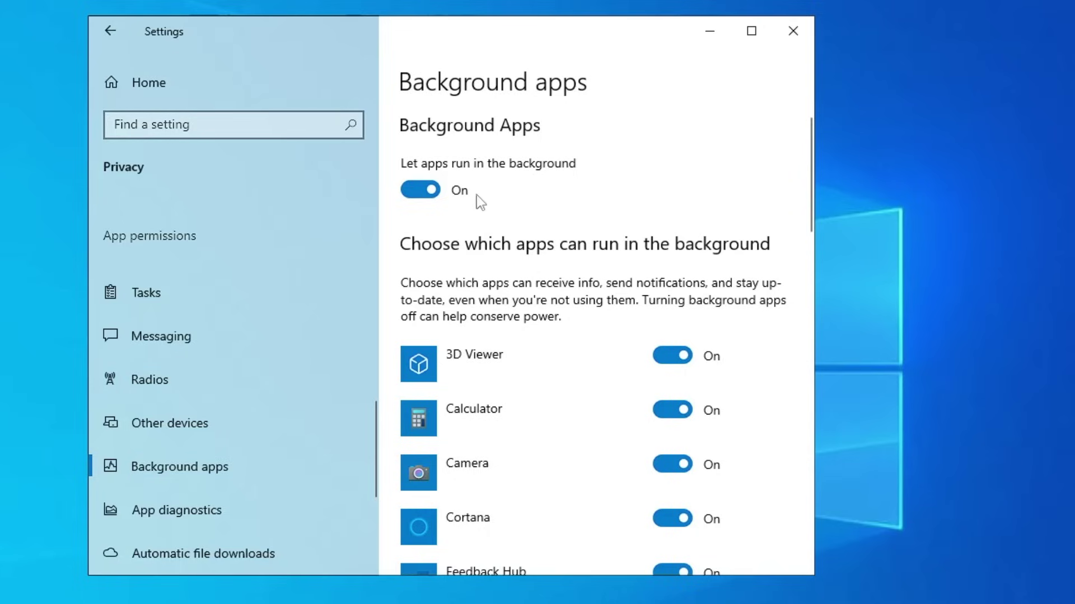
pyautogui.click(437, 192)
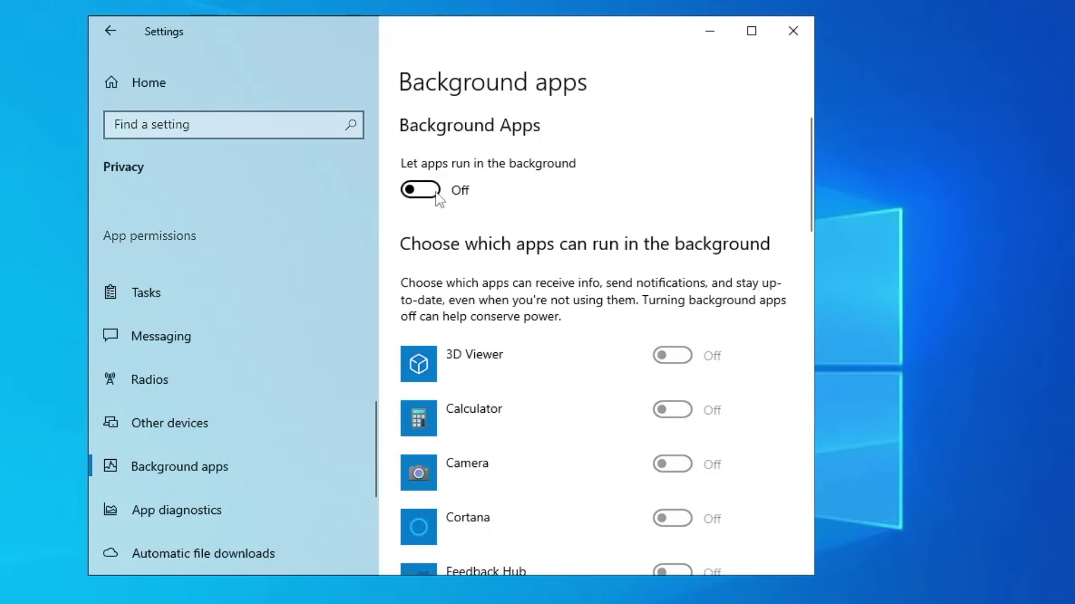
# - Check the transparency effects option in the Personalization color settings, and close Settings
pyautogui.click(112, 30)
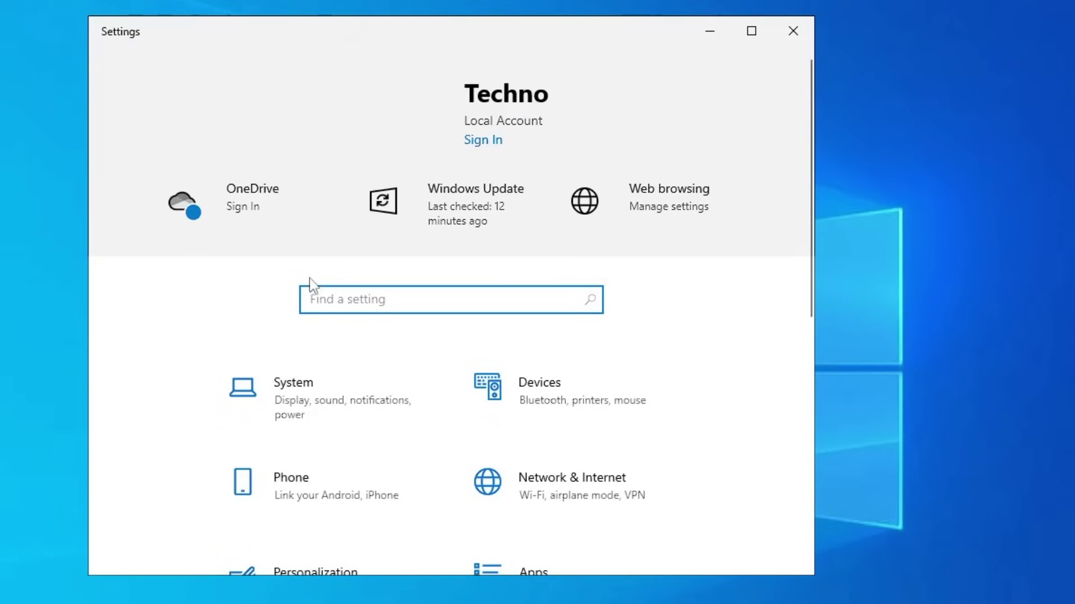
pyautogui.scroll(-5, 330, 271)
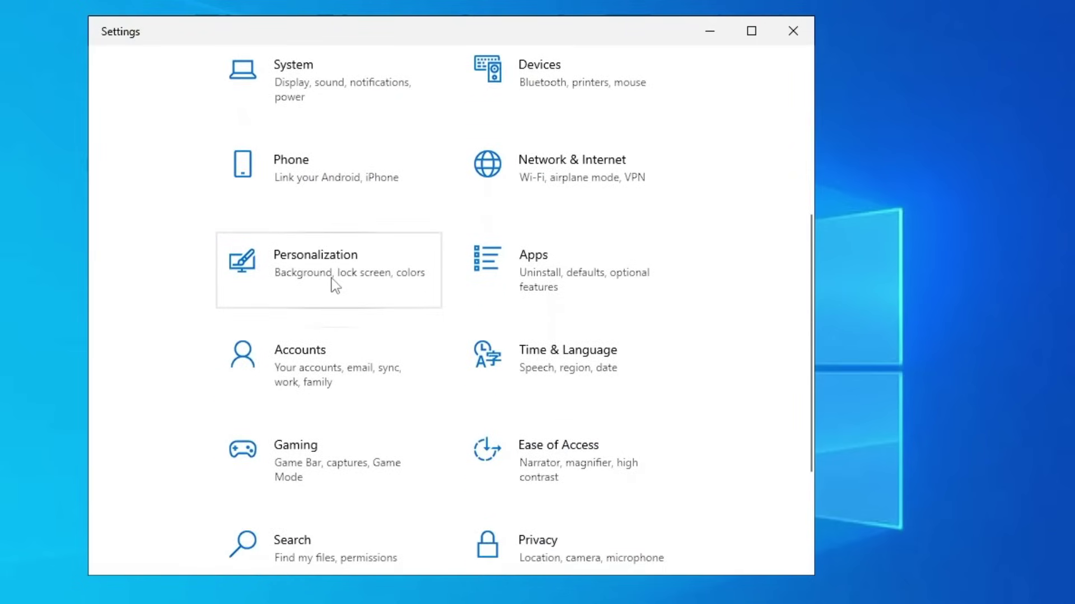
pyautogui.click(343, 274)
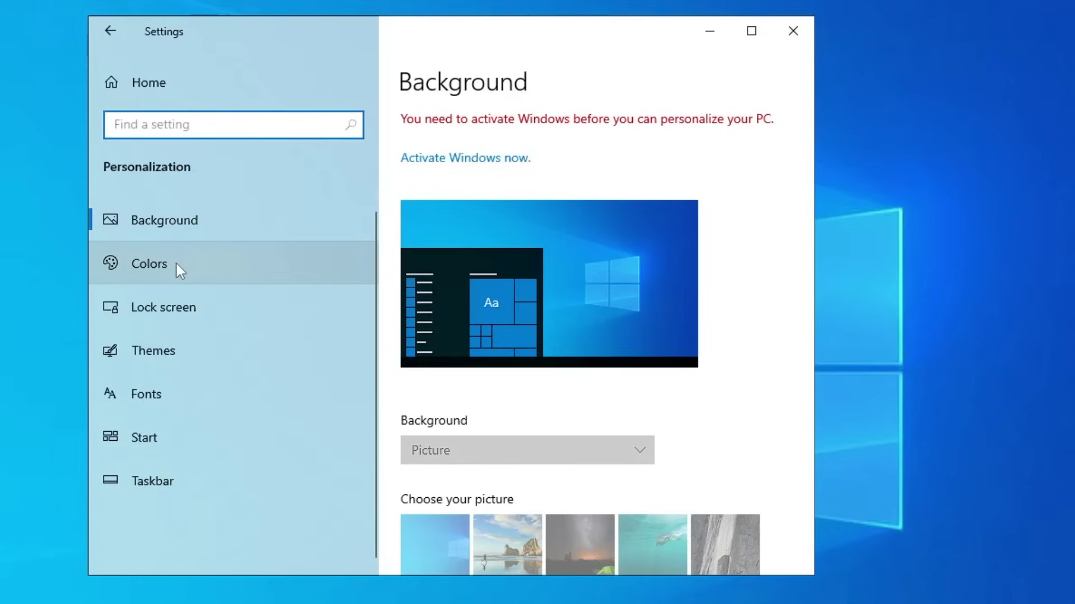
pyautogui.click(174, 265)
pyautogui.scroll(-3, 504, 327)
pyautogui.scroll(-8, 503, 323)
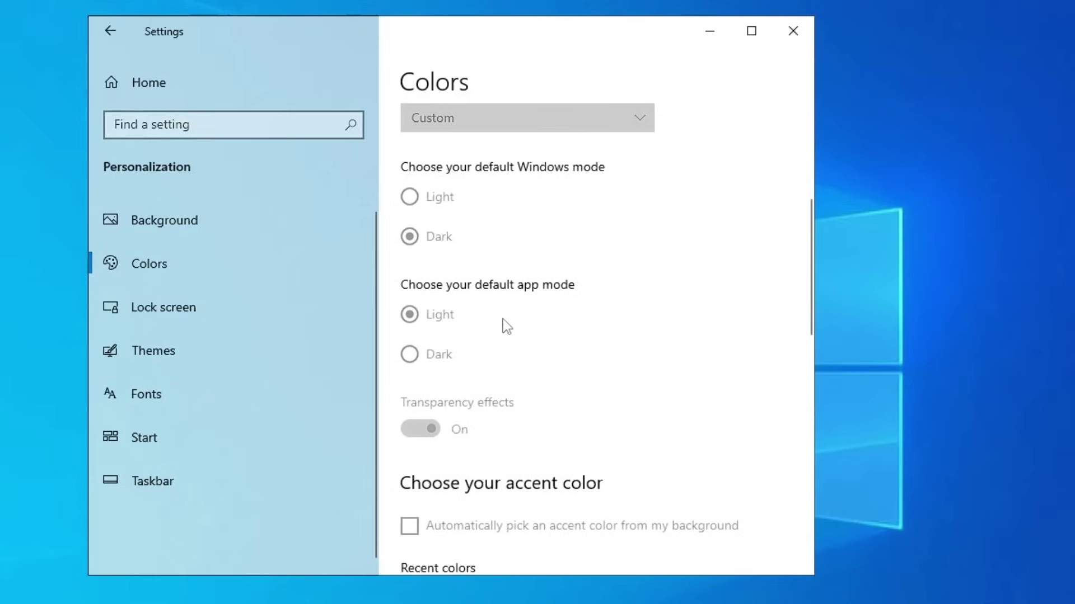
pyautogui.scroll(2, 450, 198)
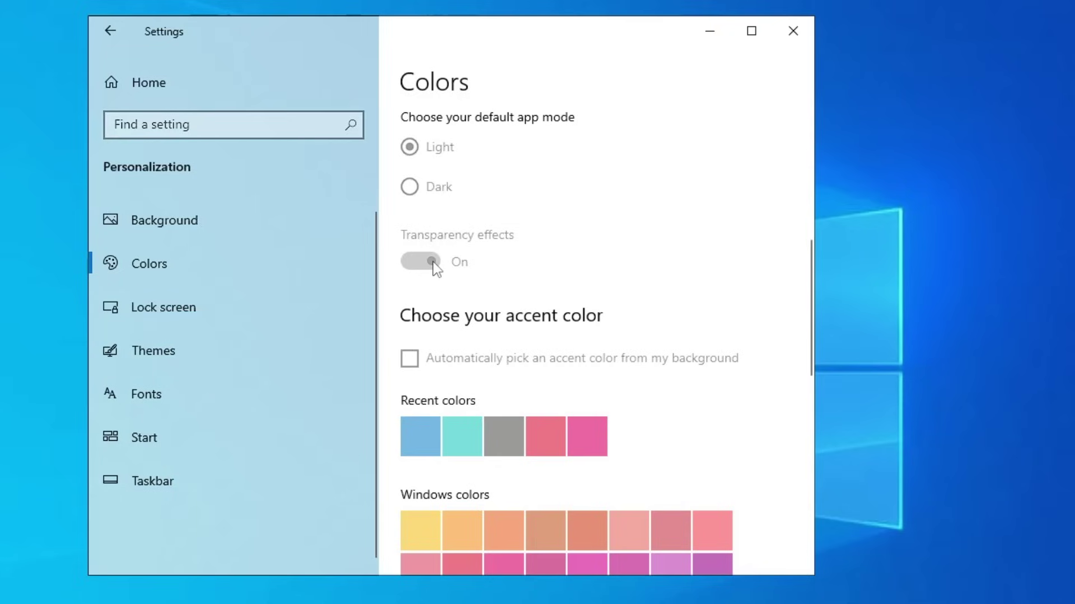
pyautogui.click(789, 32)
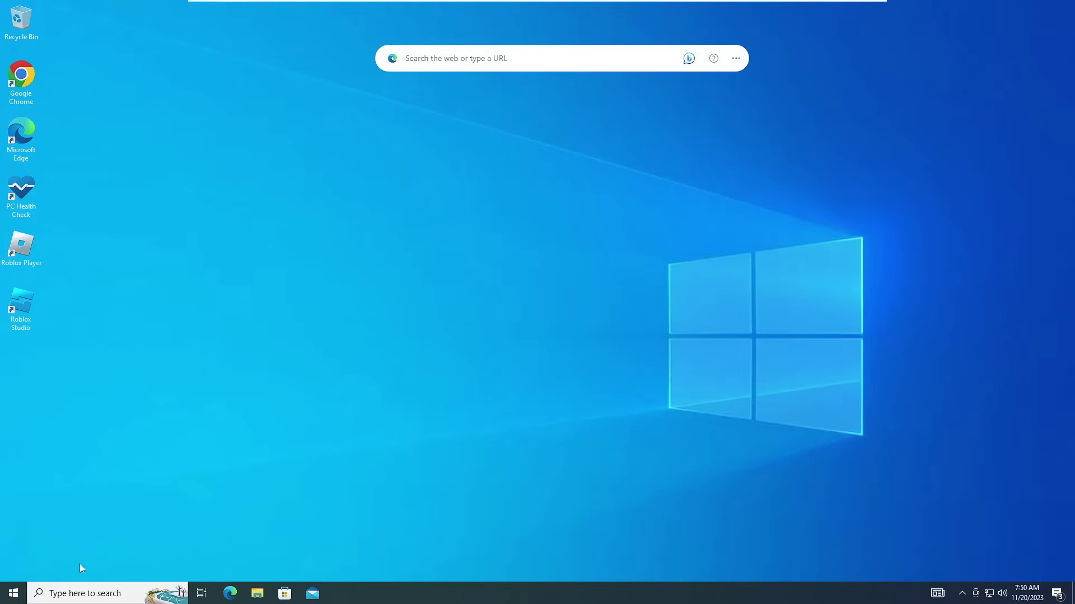
# - Open the startup programs list in Task Manager and disable Microsoft Edge at startup
pyautogui.rightClick(13, 592)
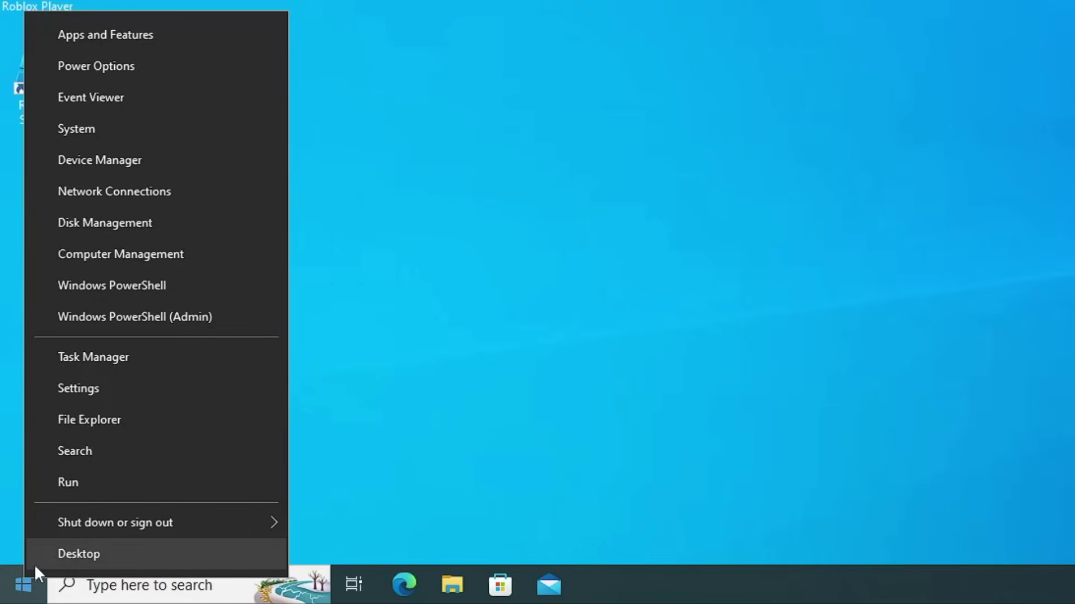
pyautogui.click(101, 358)
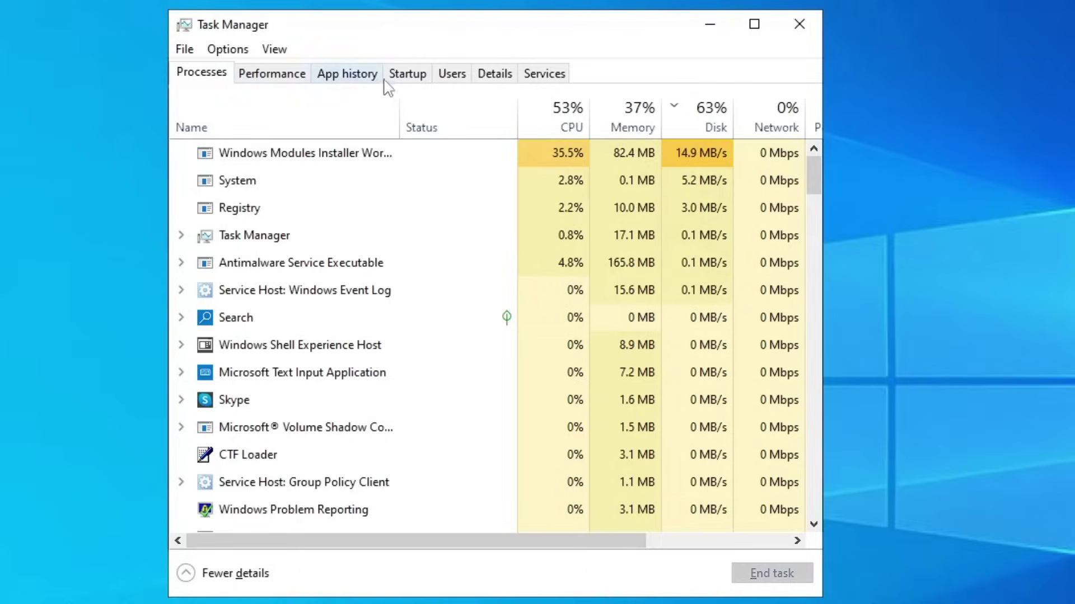
pyautogui.click(414, 78)
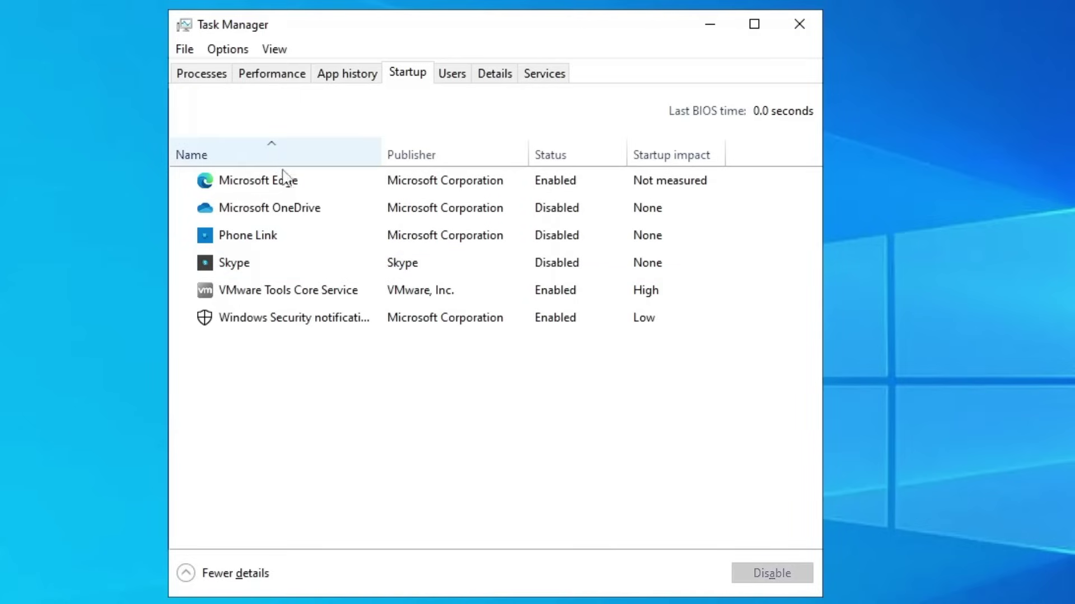
pyautogui.click(295, 193)
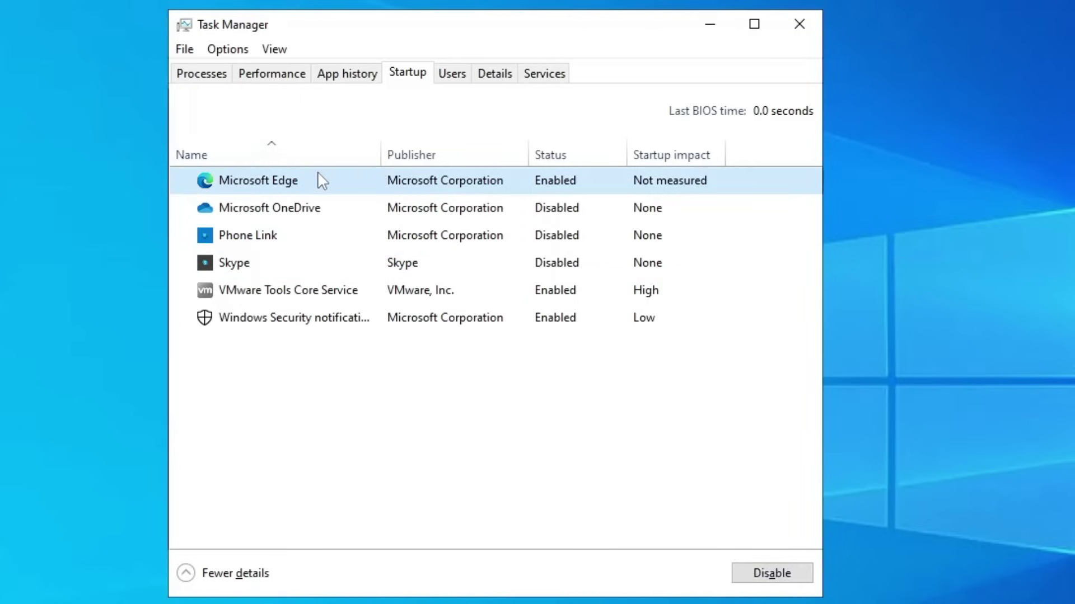
pyautogui.rightClick(317, 174)
pyautogui.press('Escape')
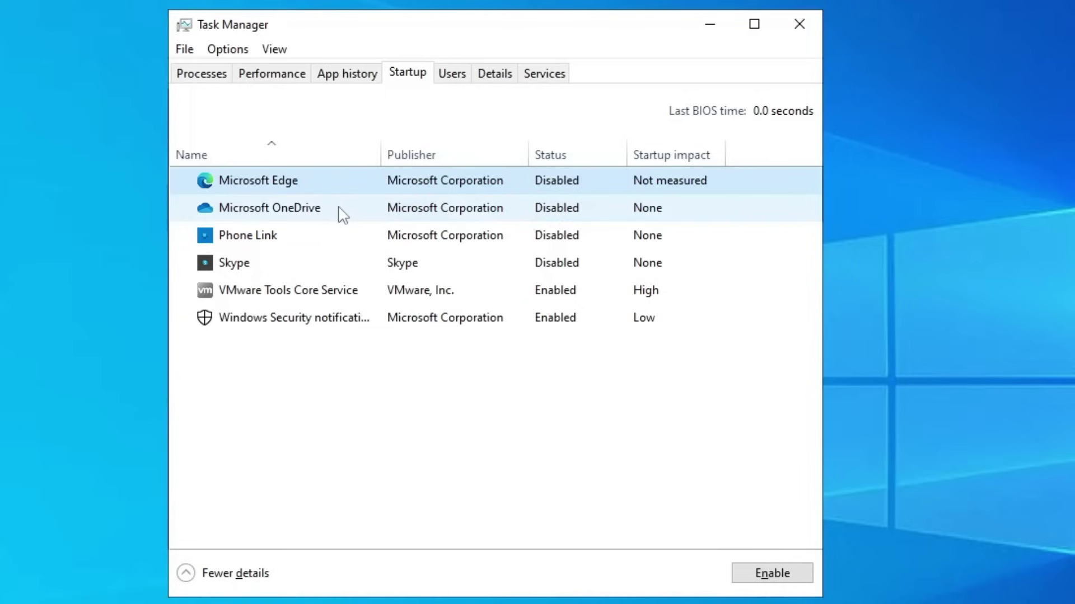
# - Check the startup entries for Microsoft OneDrive, Phone Link, and Skype, and close Task Manager
pyautogui.click(341, 211)
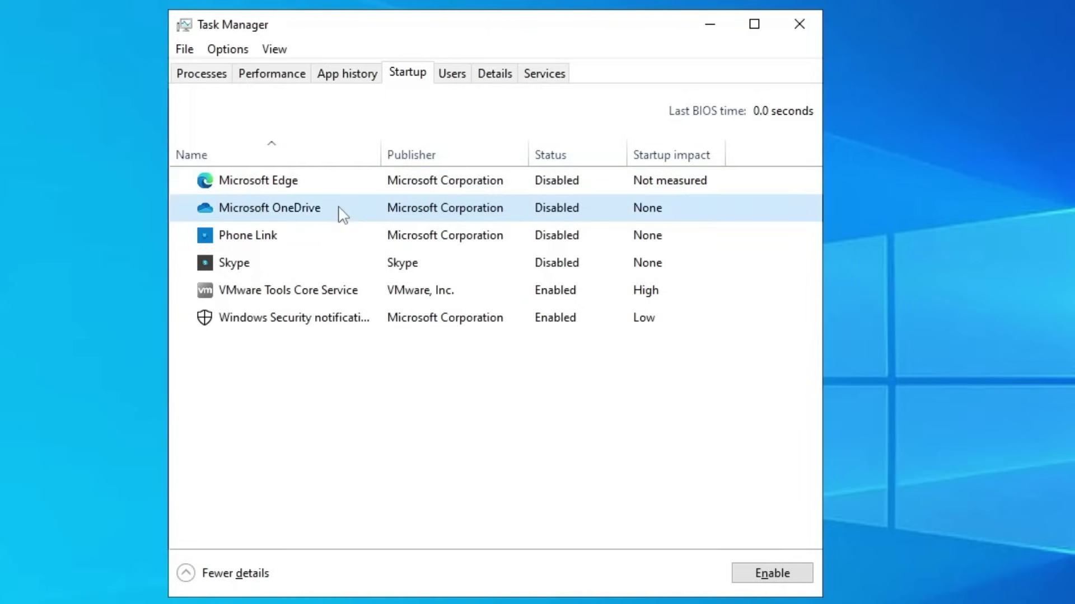
pyautogui.click(307, 240)
pyautogui.click(300, 265)
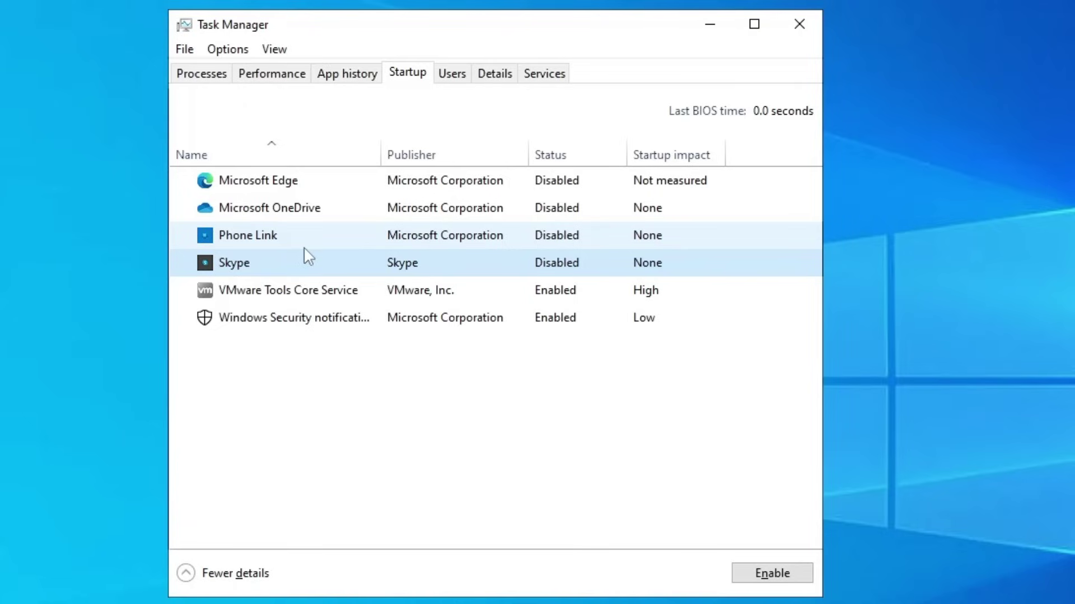
pyautogui.click(801, 25)
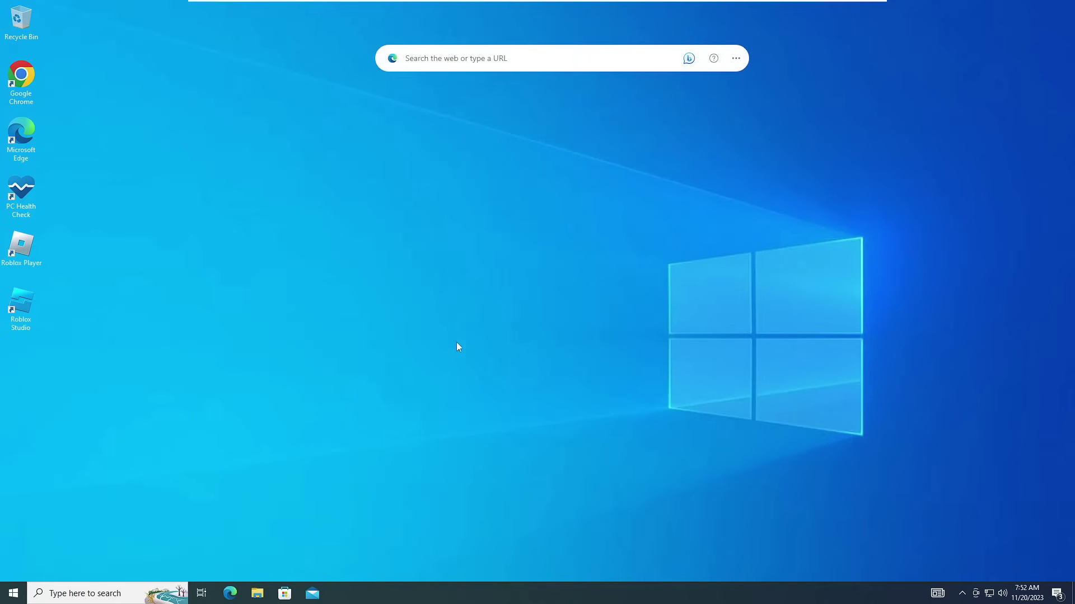
# - Search Windows for sysdm.cpl and open the System Properties dialog
pyautogui.click(84, 593)
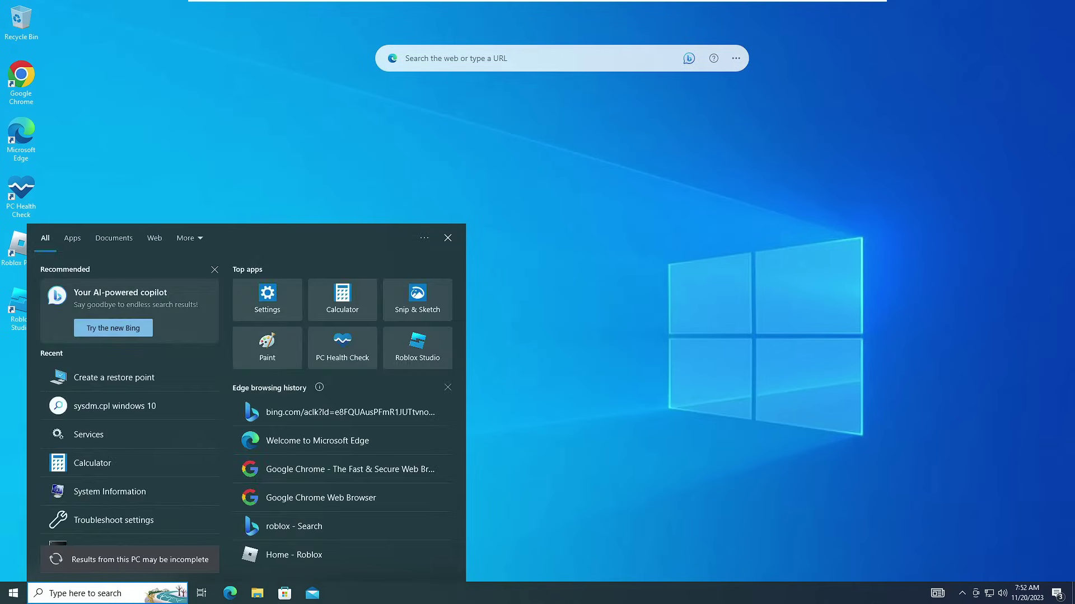
pyautogui.write('sysd')
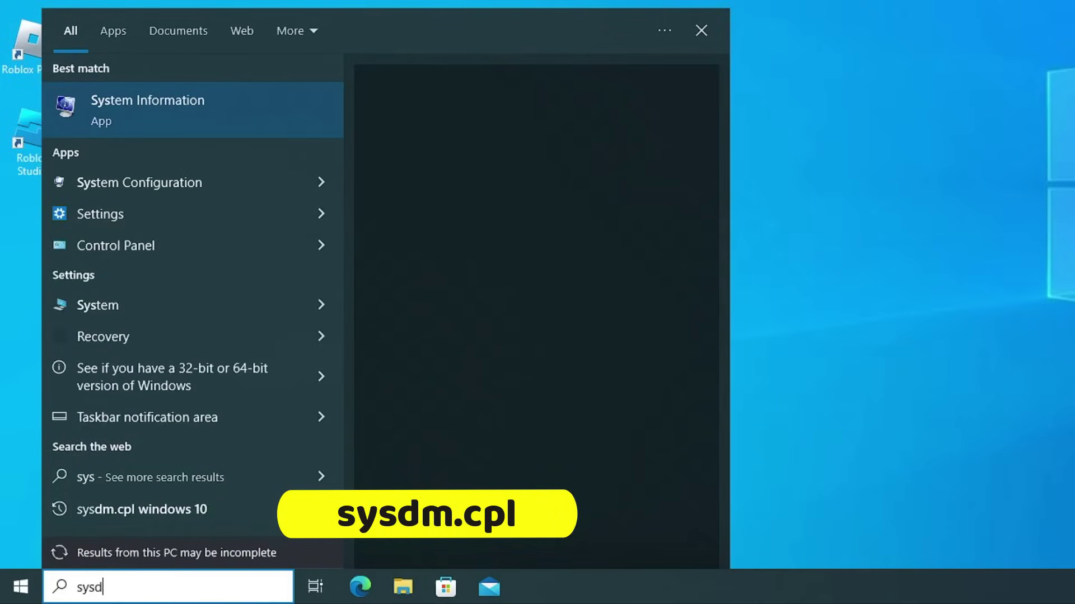
pyautogui.write('m.cpl')
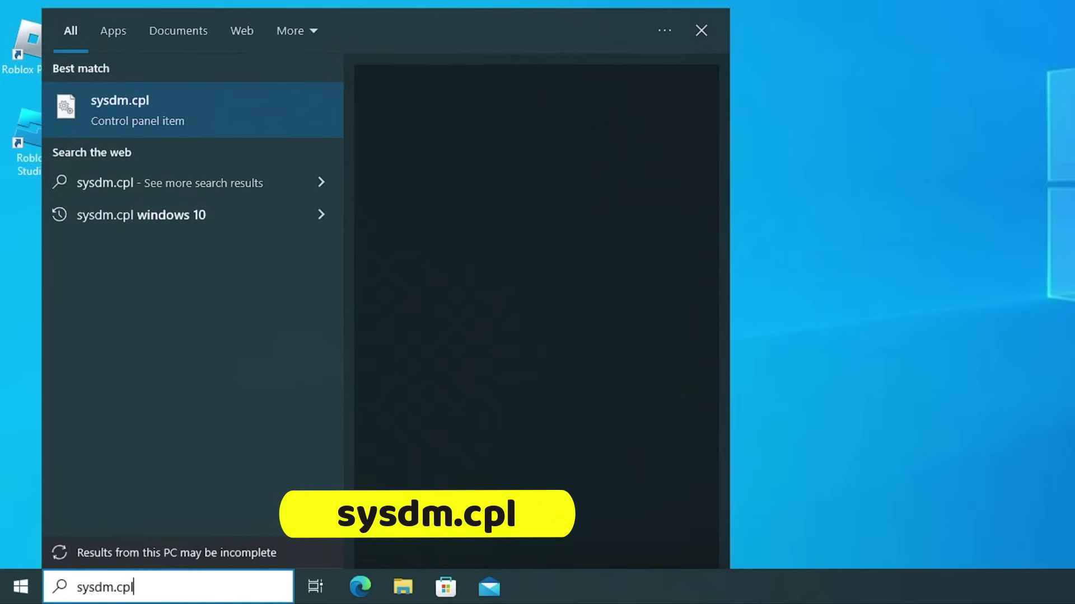
pyautogui.press('Return')
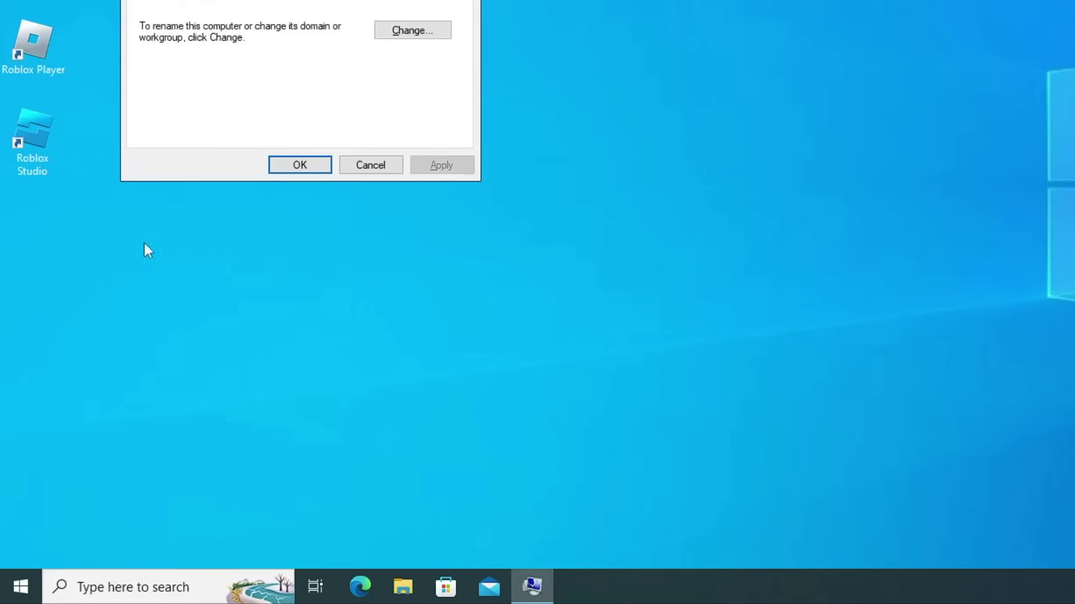
pyautogui.press('Return')
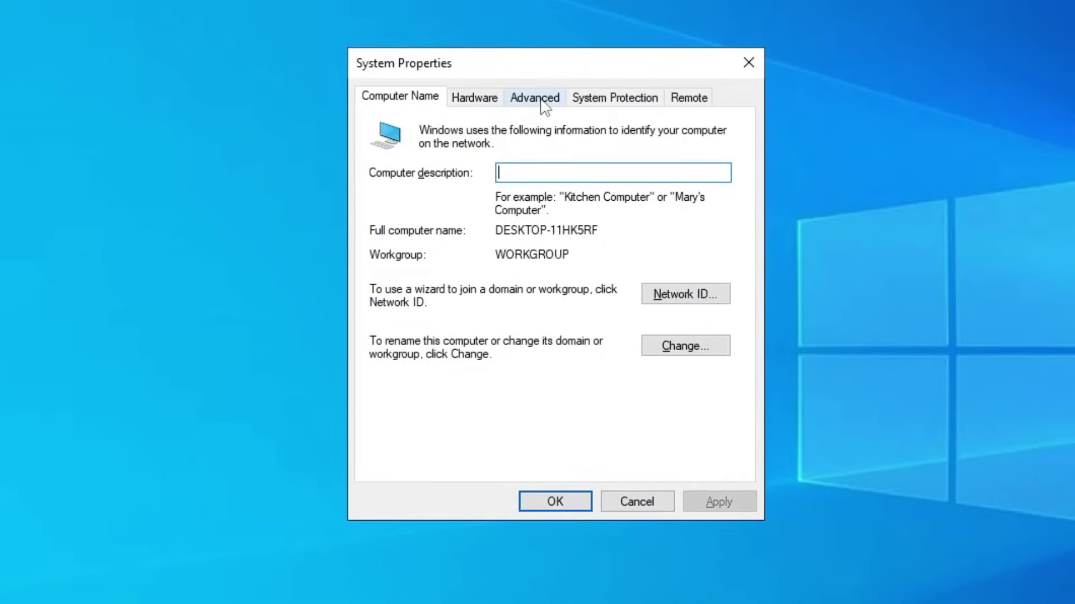
# - Open the Performance Options from the advanced system properties and set the visual effects to Adjust for best performance
pyautogui.click(538, 99)
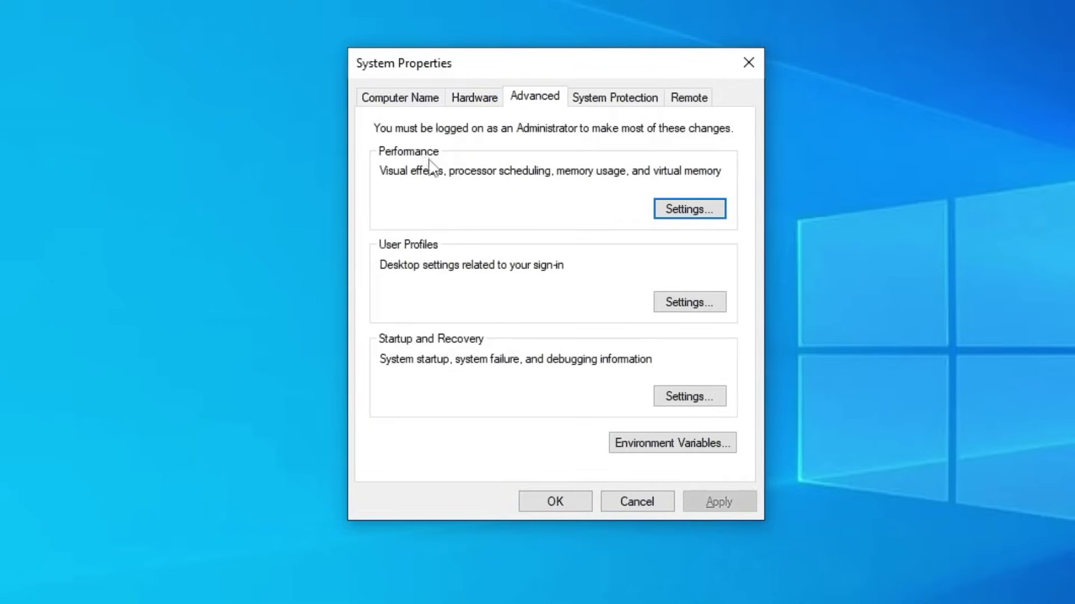
pyautogui.click(679, 212)
pyautogui.moveTo(624, 144); pyautogui.dragTo(638, 41)
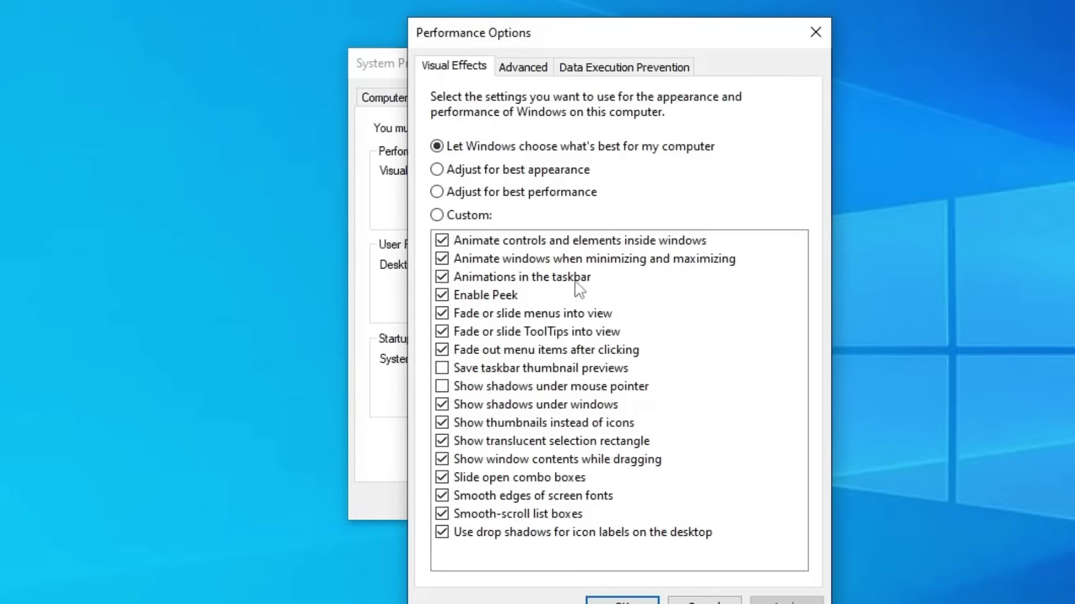
pyautogui.click(437, 192)
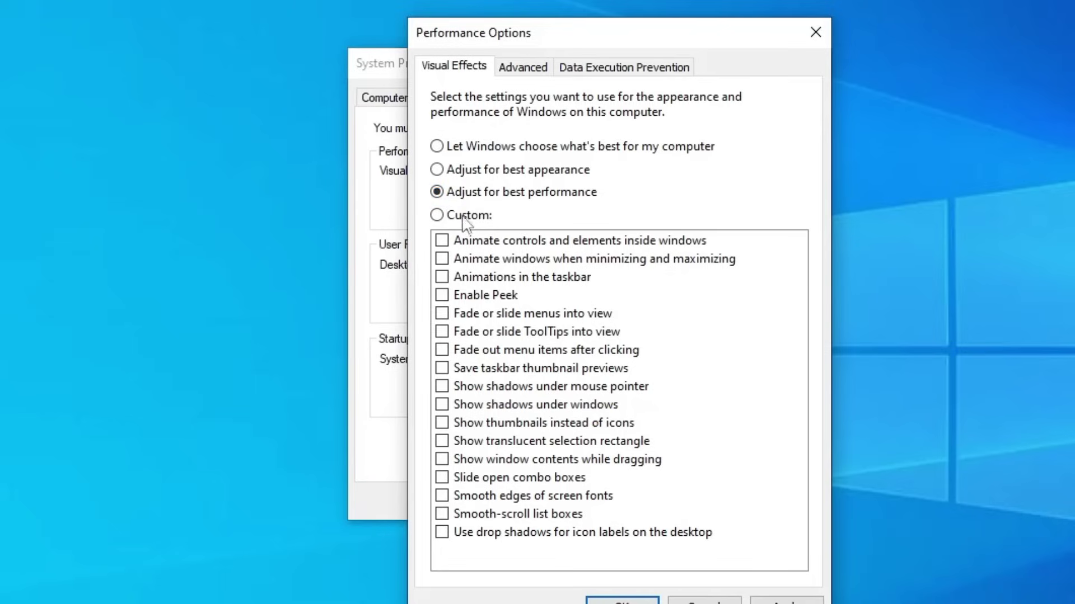
# - Enable the visual effects Show thumbnails instead of icons and Smooth edges of screen fonts, and apply the change
pyautogui.click(444, 425)
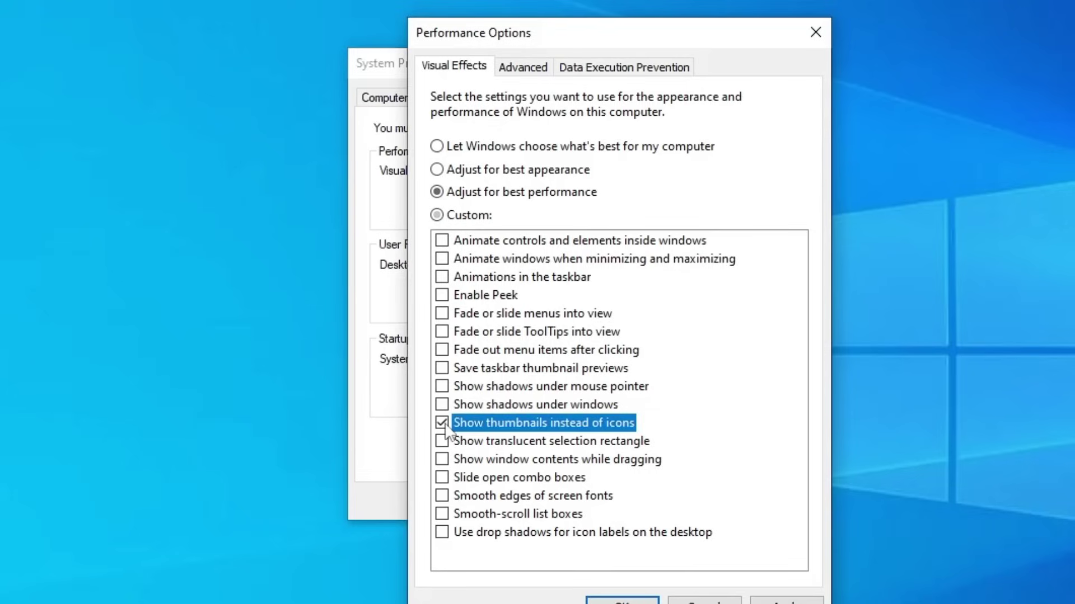
pyautogui.click(445, 495)
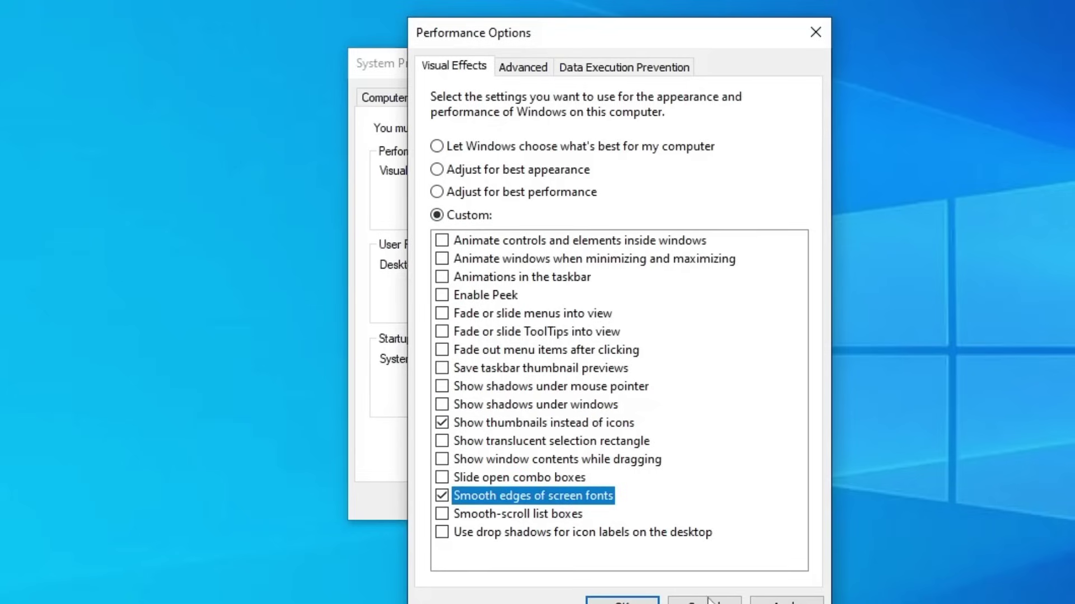
pyautogui.click(787, 602)
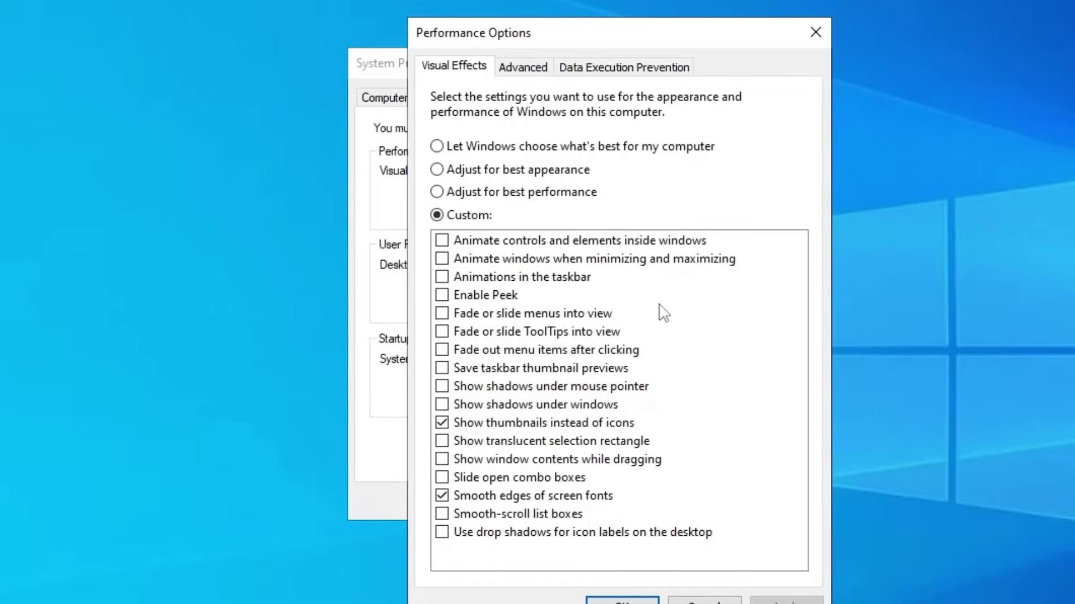
# - Open the virtual memory settings, turn off automatic paging file management, and choose a custom size for drive C:
pyautogui.click(523, 70)
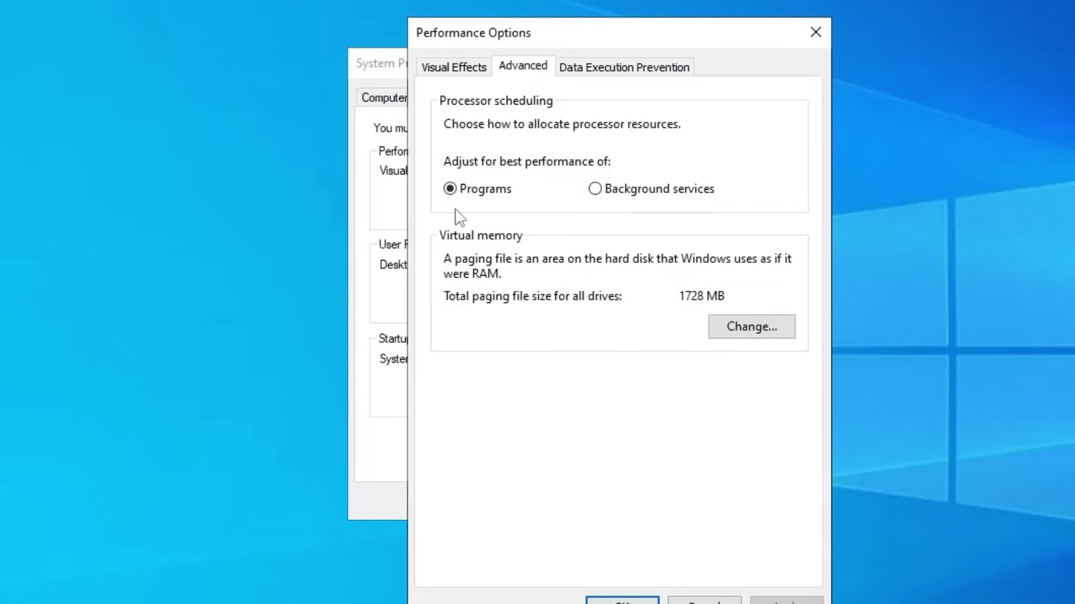
pyautogui.click(743, 338)
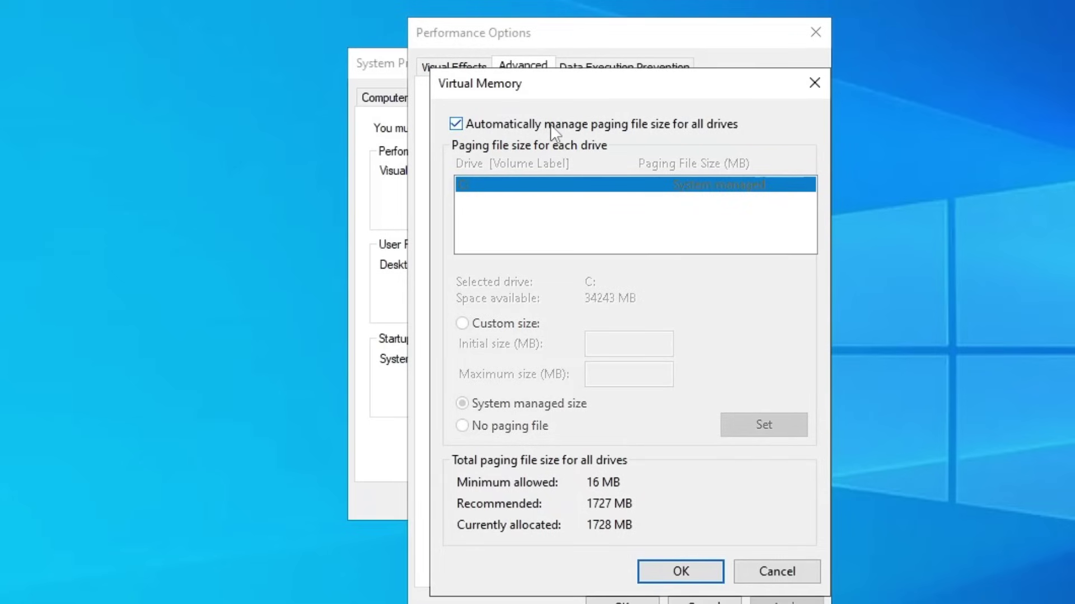
pyautogui.click(455, 125)
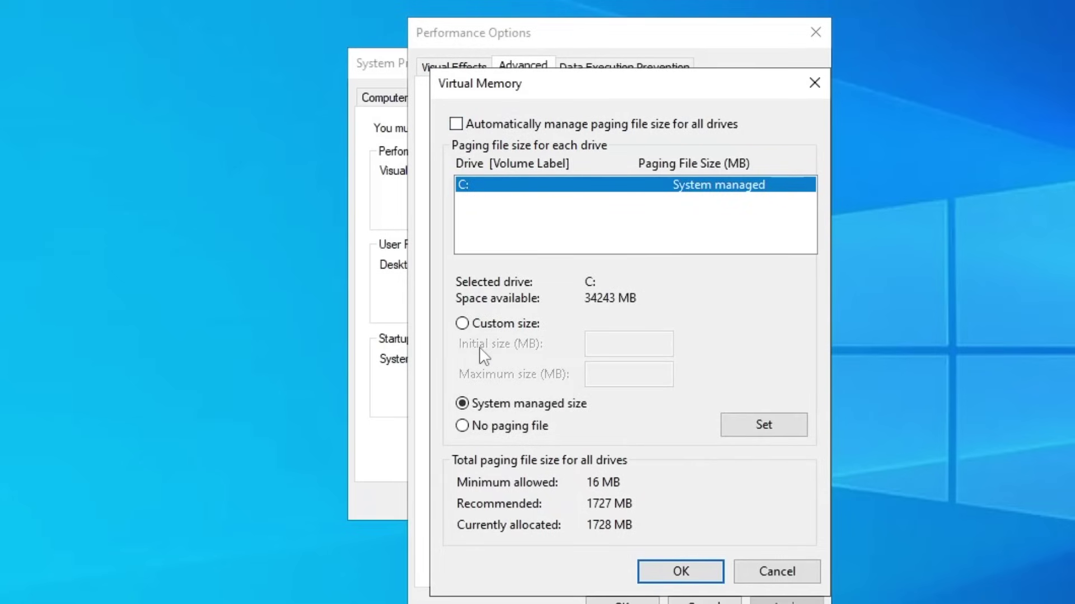
pyautogui.click(462, 324)
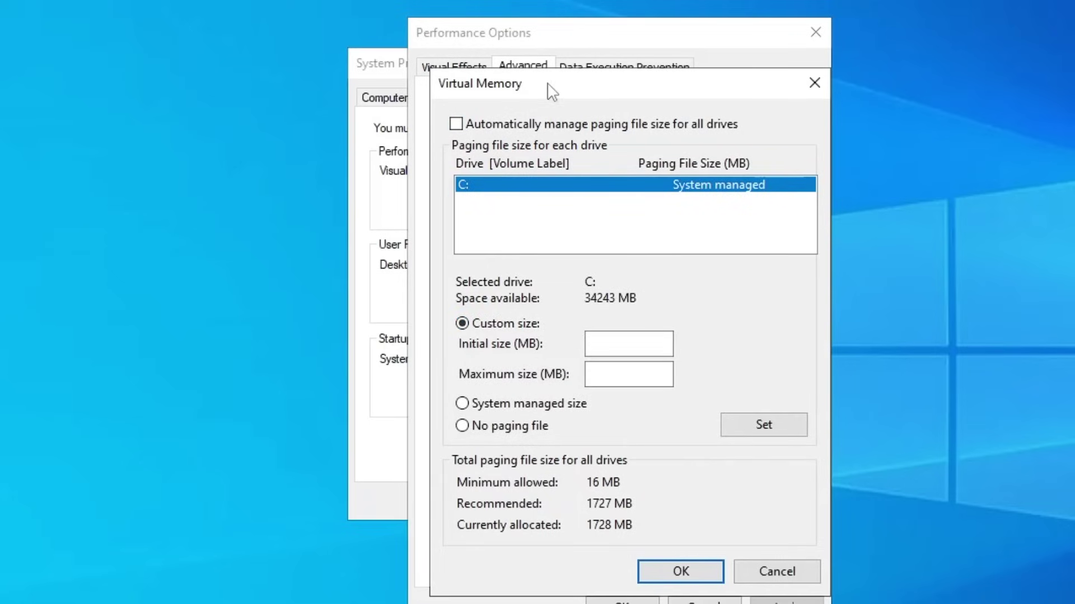
pyautogui.moveTo(547, 92); pyautogui.dragTo(526, 57)
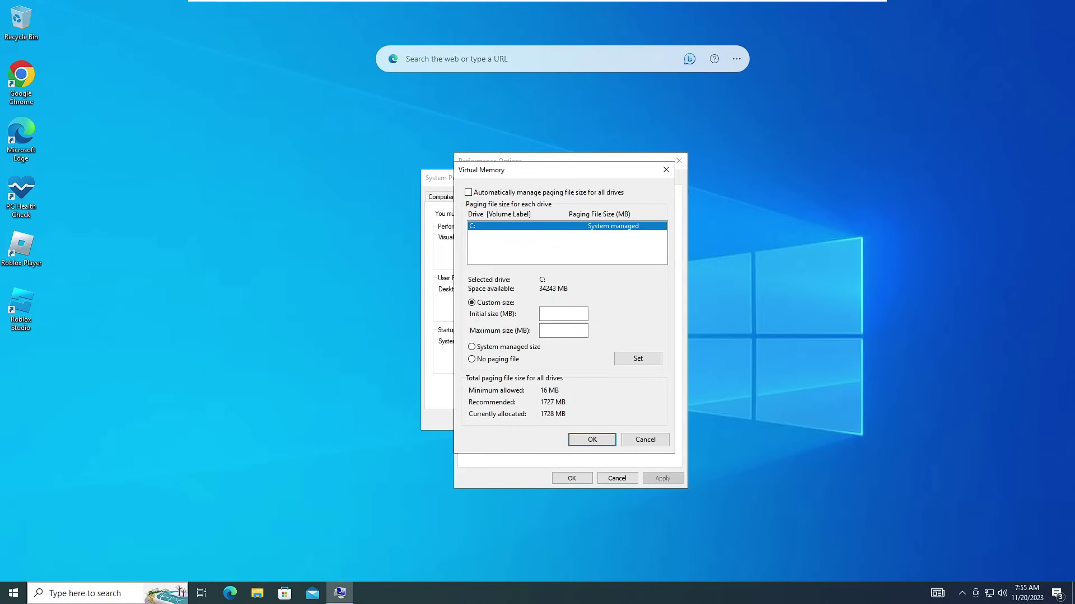
# - Search Windows for system info, check the installed physical memory in System Information, and minimize the window
pyautogui.click(84, 593)
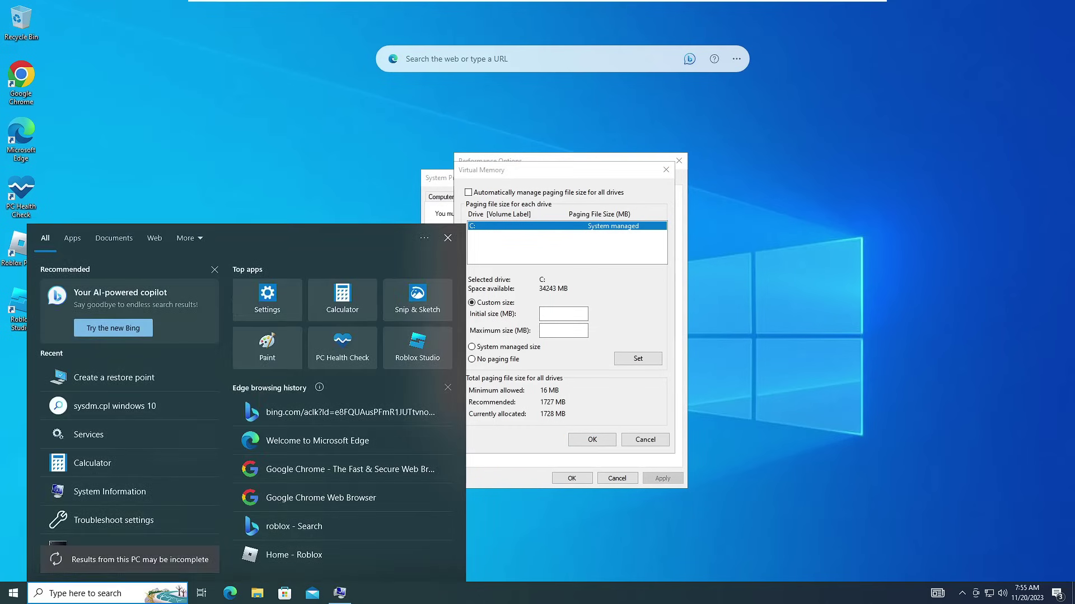
pyautogui.write('system info')
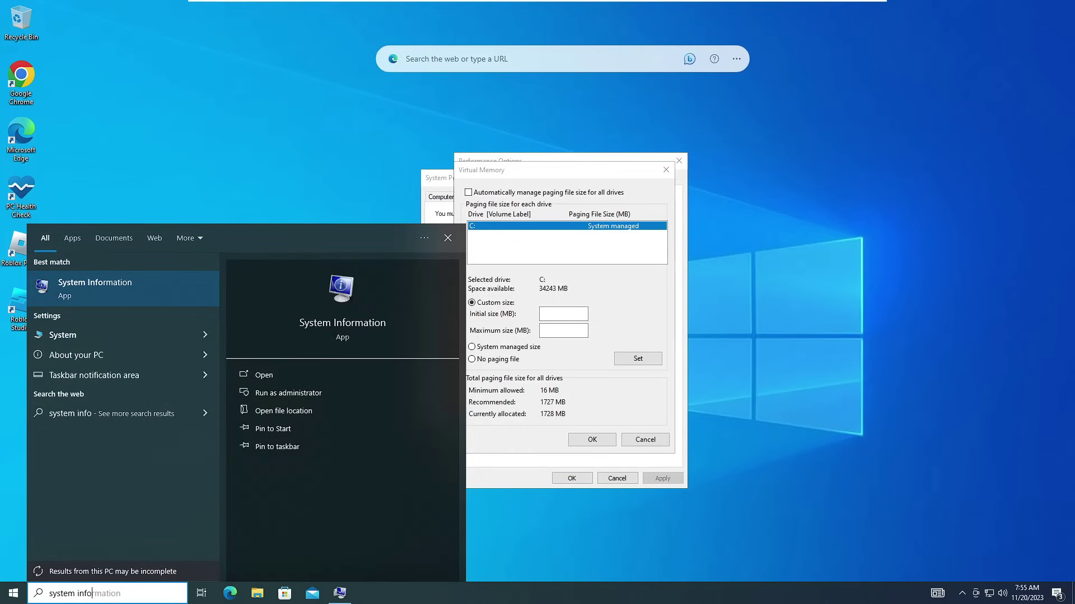
pyautogui.click(112, 290)
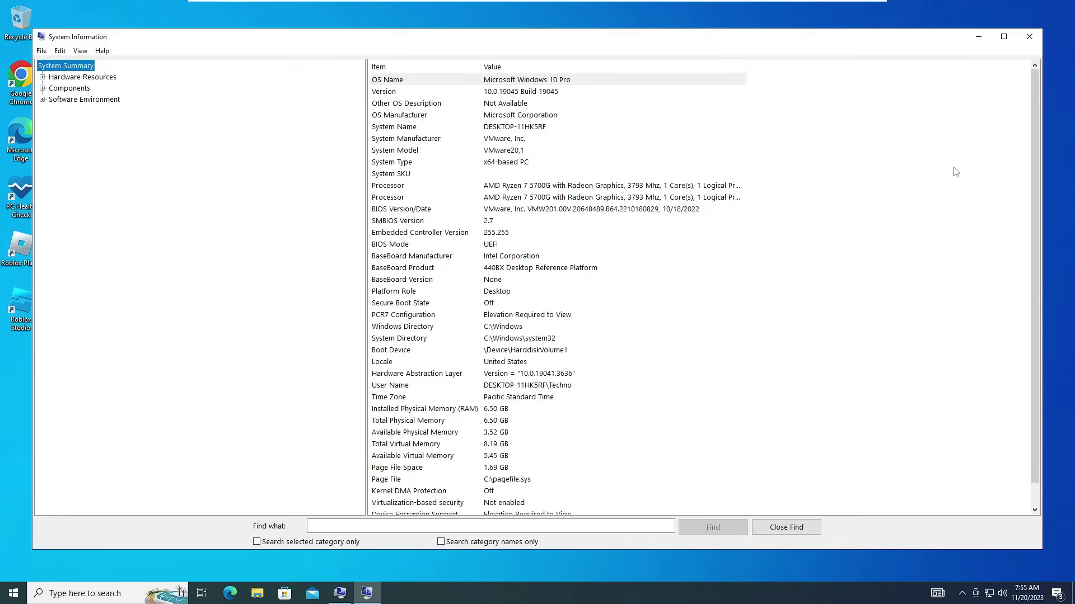
pyautogui.click(978, 37)
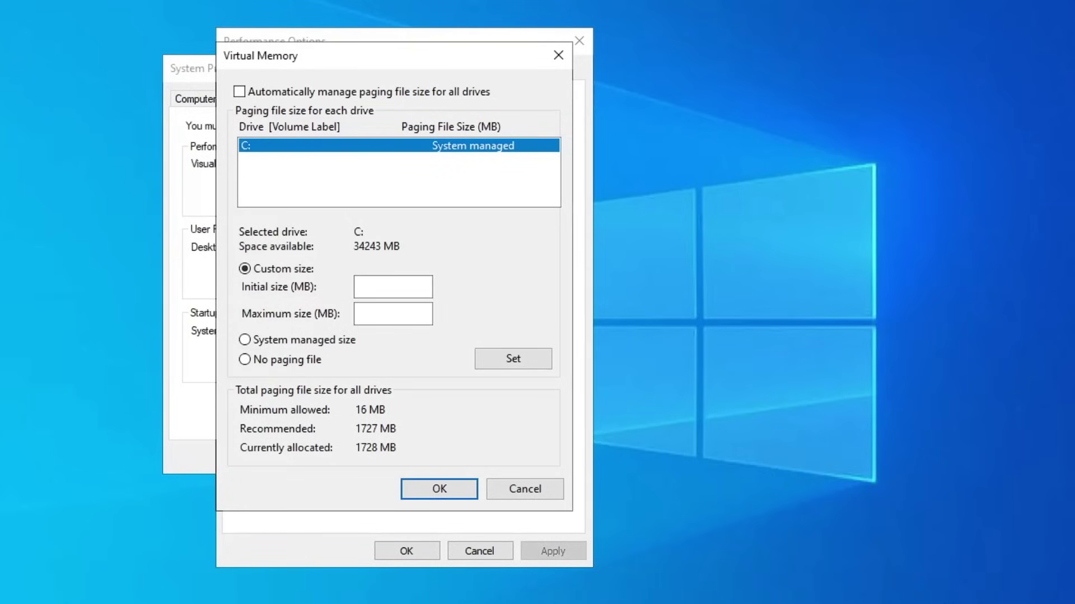
# - Search Windows for calc, open Calculator, and place it beside the Virtual Memory dialog
pyautogui.press('super+s')
pyautogui.write('calc')
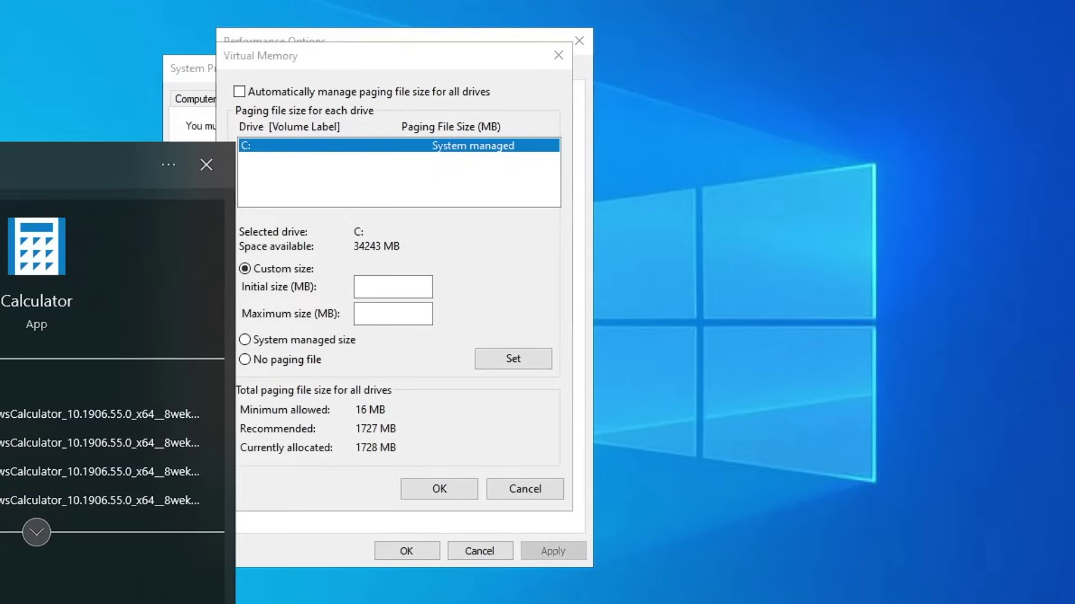
pyautogui.press('Return')
pyautogui.moveTo(676, 83); pyautogui.dragTo(735, 73)
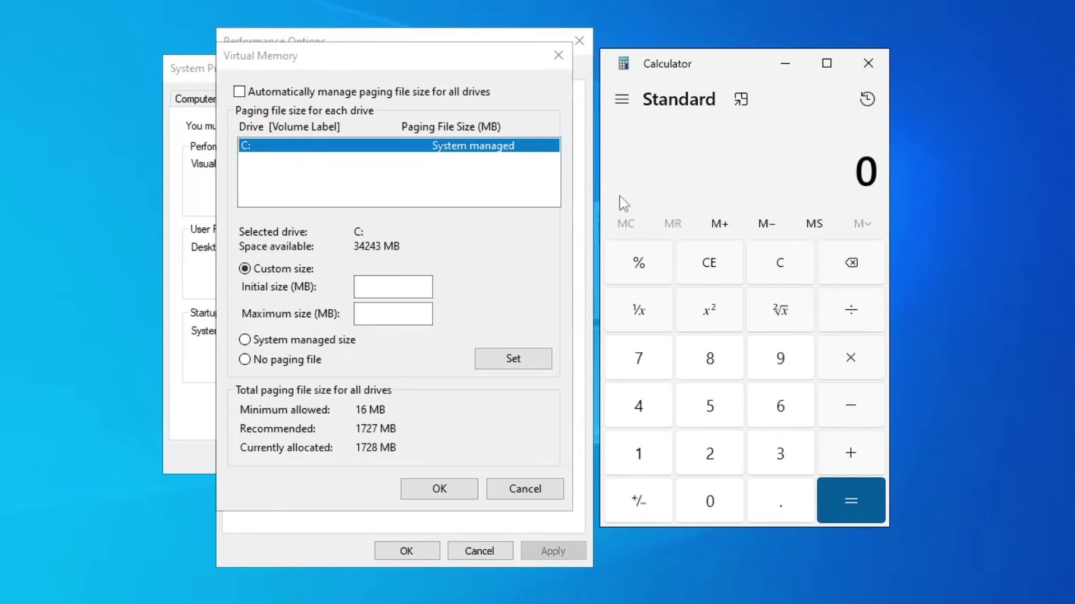
# - Convert 6 GB of RAM to megabytes in Calculator by multiplying 1024 by 6
pyautogui.click(641, 452)
pyautogui.click(710, 500)
pyautogui.click(709, 454)
pyautogui.click(644, 408)
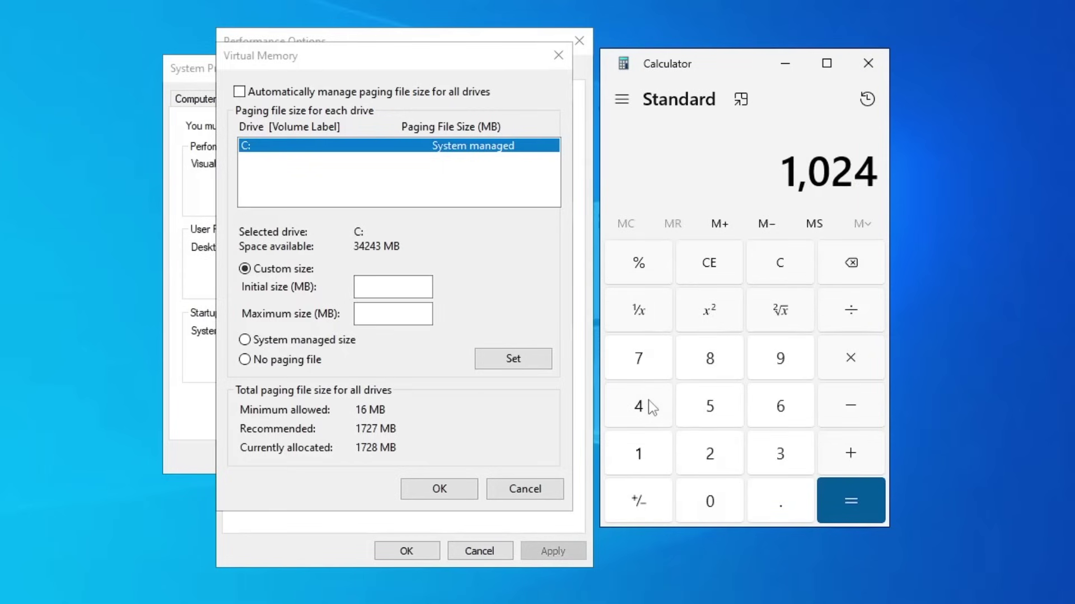
pyautogui.click(853, 361)
pyautogui.click(782, 407)
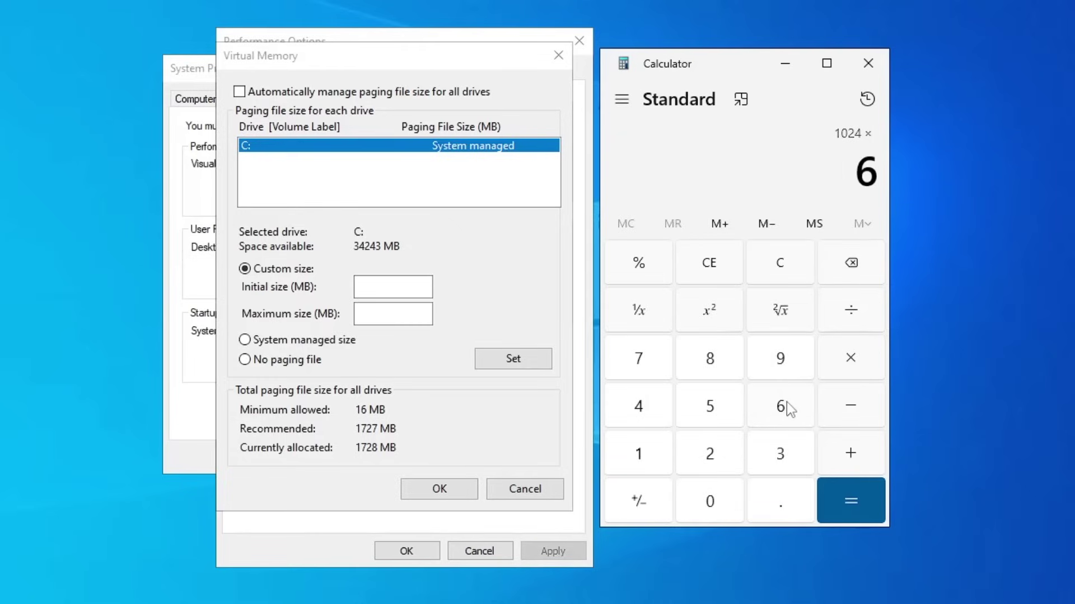
pyautogui.click(849, 512)
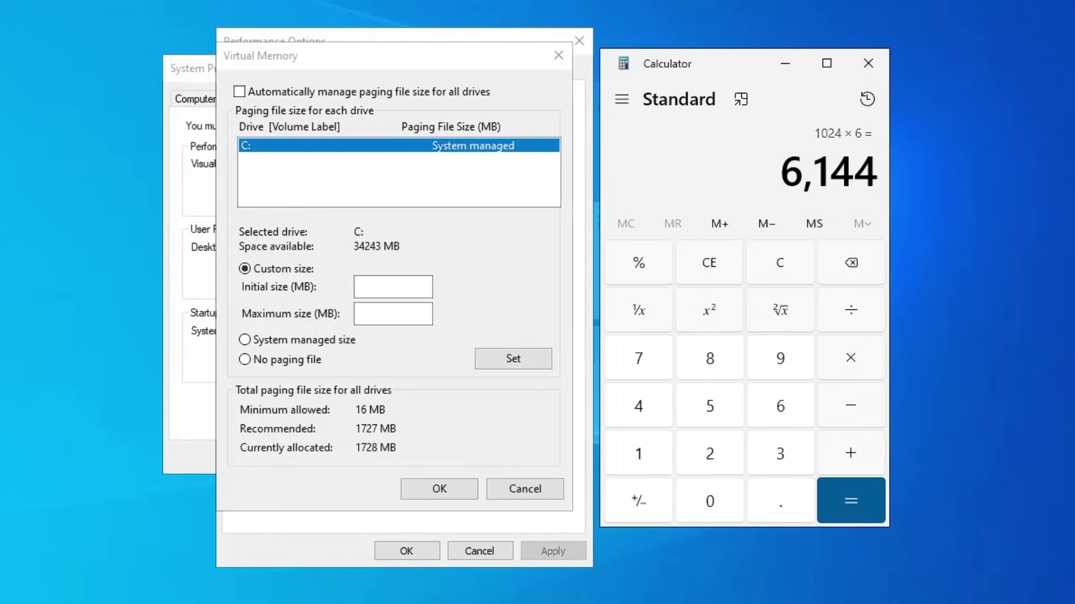
# - Multiply the calculated RAM size by 1.5 and set the paging file's initial size to 9216 MB
pyautogui.click(851, 361)
pyautogui.click(641, 448)
pyautogui.click(776, 491)
pyautogui.click(733, 419)
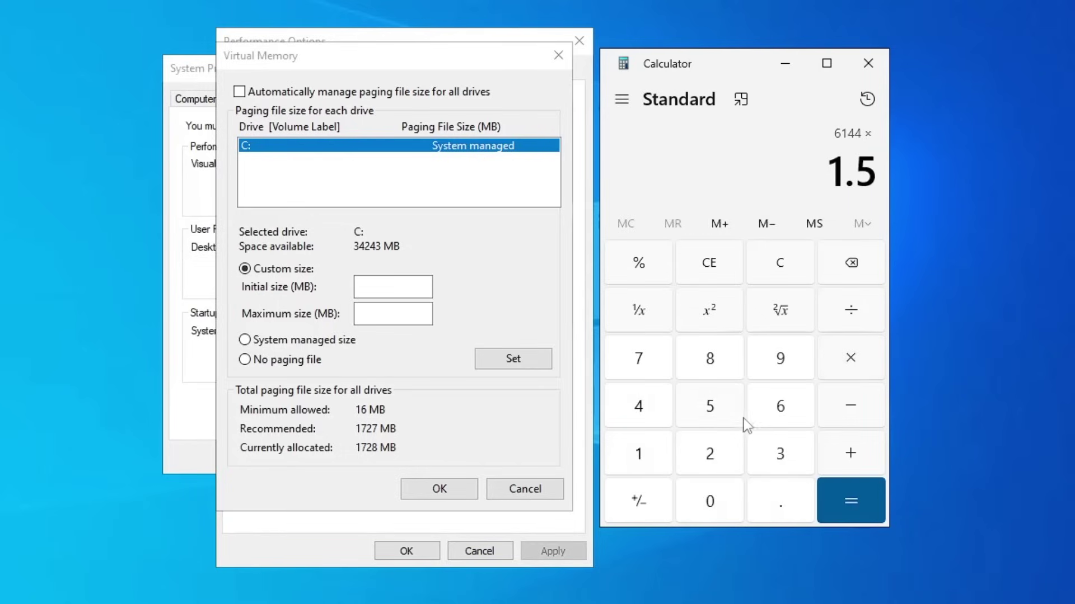
pyautogui.click(856, 492)
pyautogui.click(391, 286)
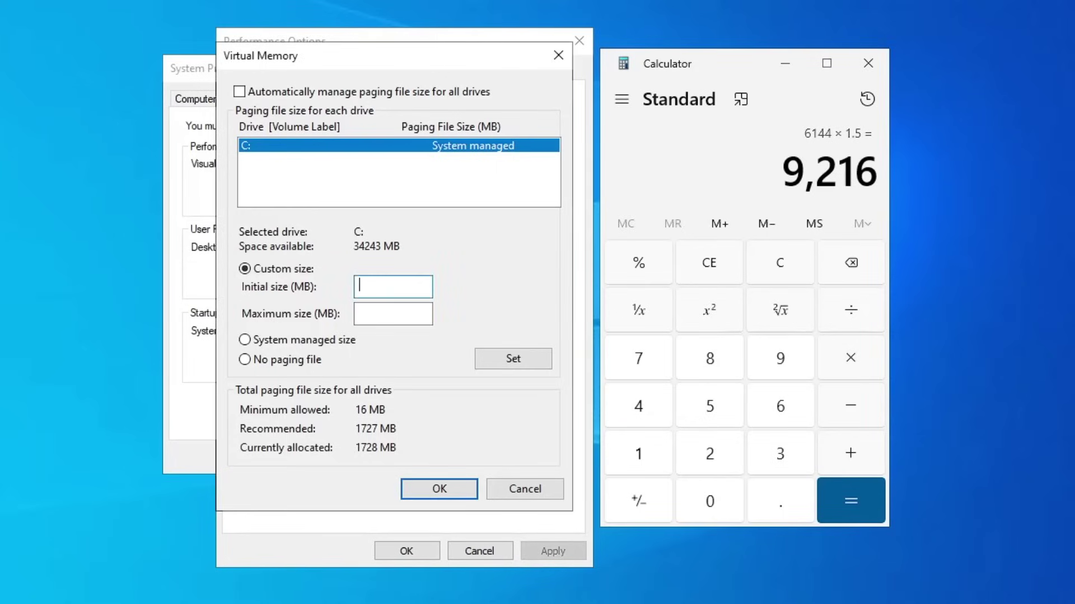
pyautogui.write('9')
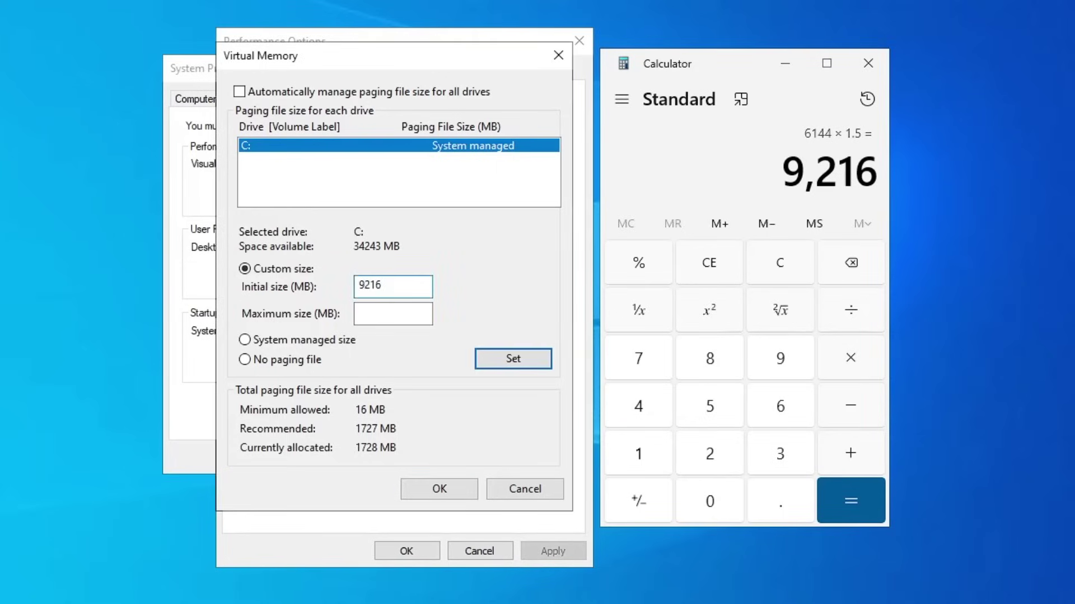
pyautogui.write('216')
# - Clear Calculator and compute 1024 times 6 again for the maximum paging file size
pyautogui.click(787, 260)
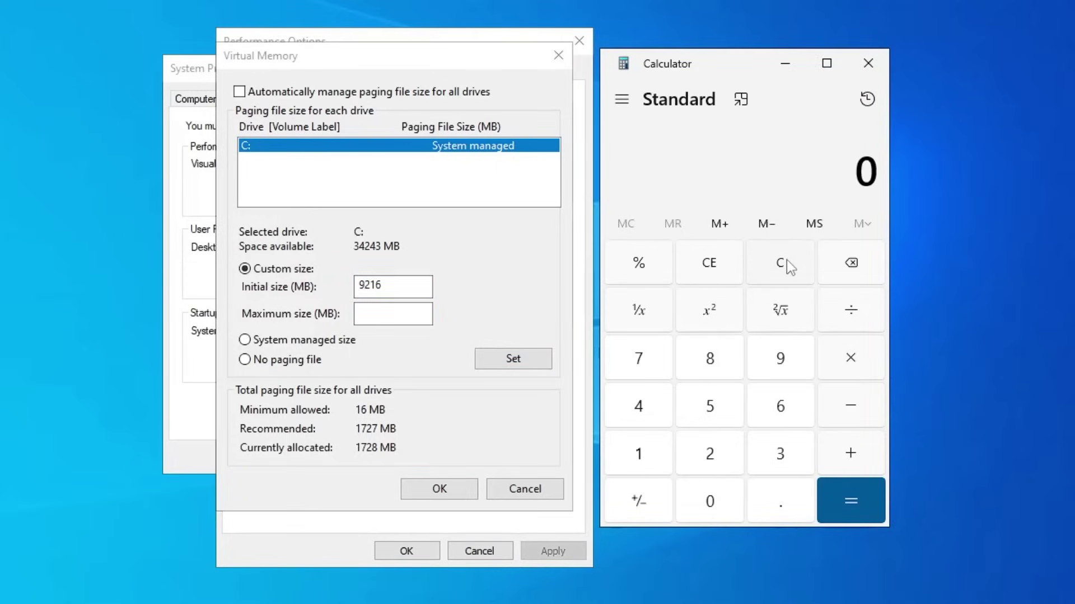
pyautogui.click(649, 451)
pyautogui.click(711, 500)
pyautogui.click(708, 450)
pyautogui.click(641, 408)
pyautogui.click(827, 366)
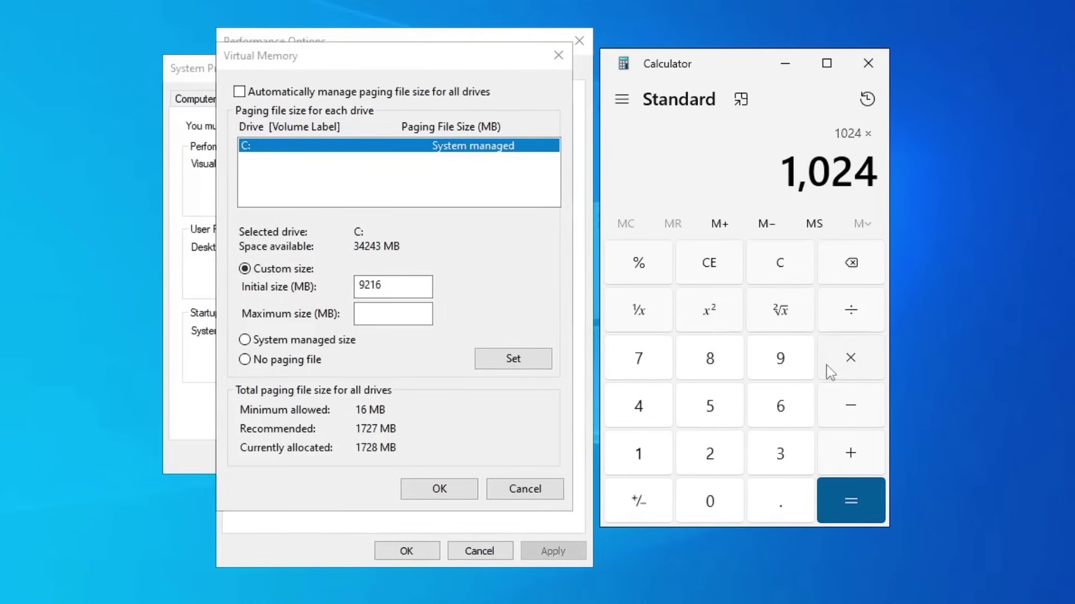
pyautogui.click(787, 402)
pyautogui.click(838, 490)
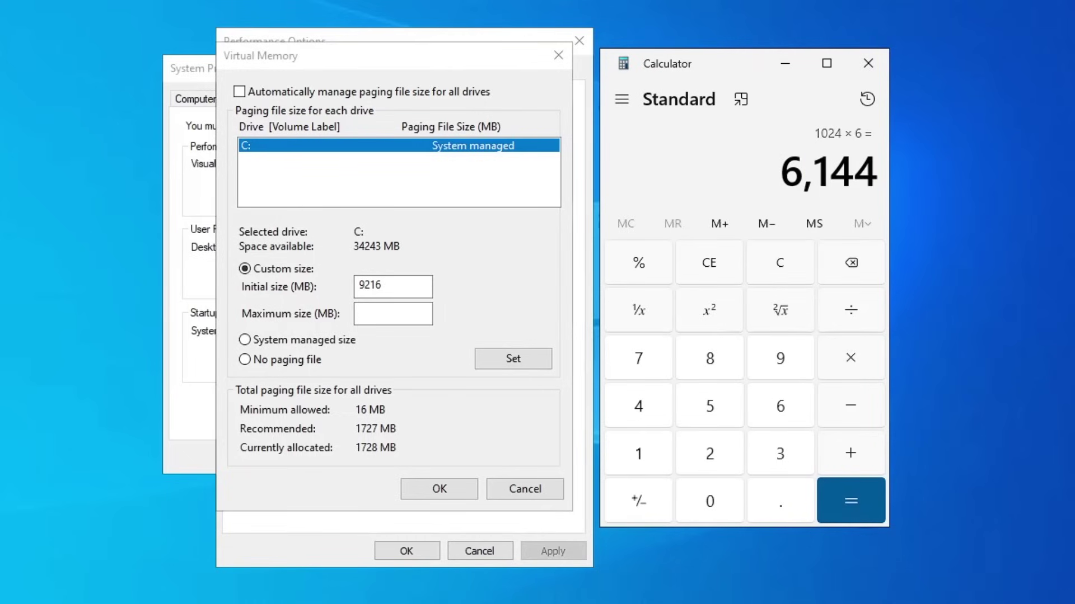
# - Multiply the RAM size by 3, set the paging file's maximum size to 18432 MB, and confirm the virtual memory settings
pyautogui.click(845, 367)
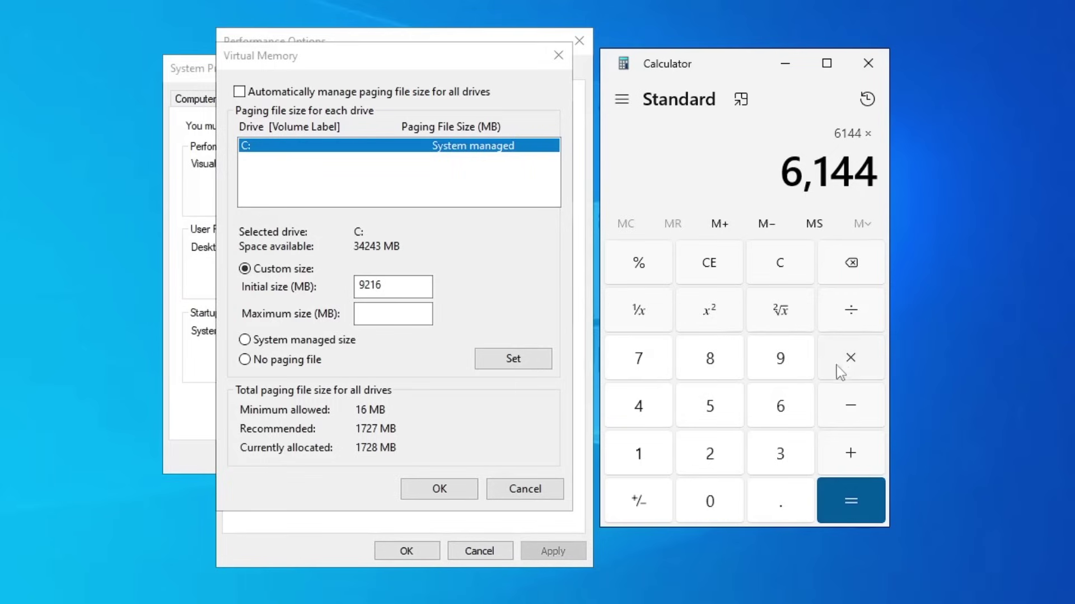
pyautogui.click(777, 453)
pyautogui.click(856, 492)
pyautogui.click(392, 314)
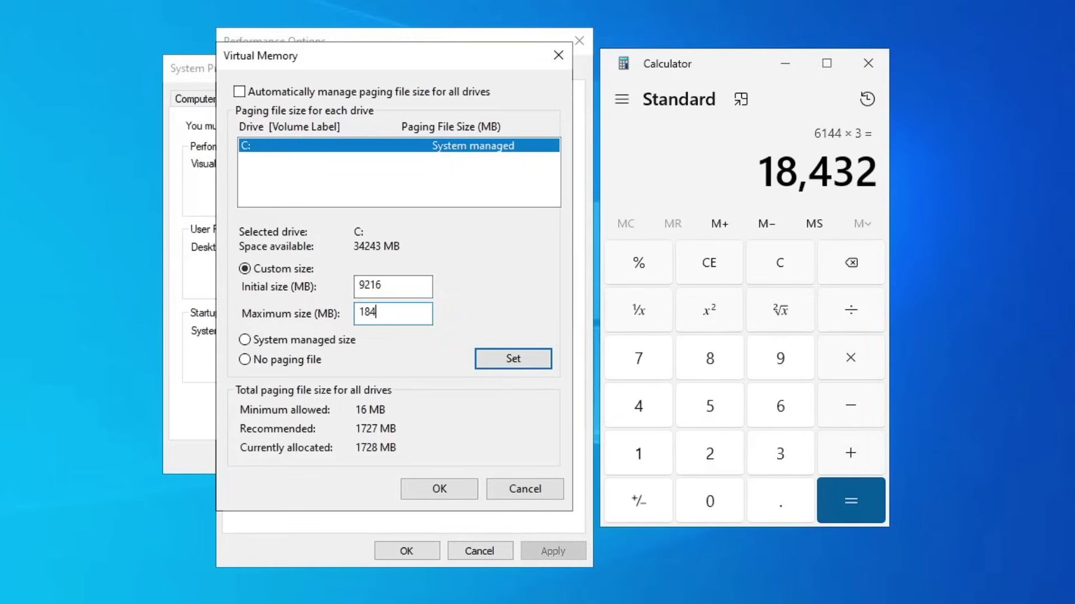
pyautogui.click(520, 360)
pyautogui.click(441, 491)
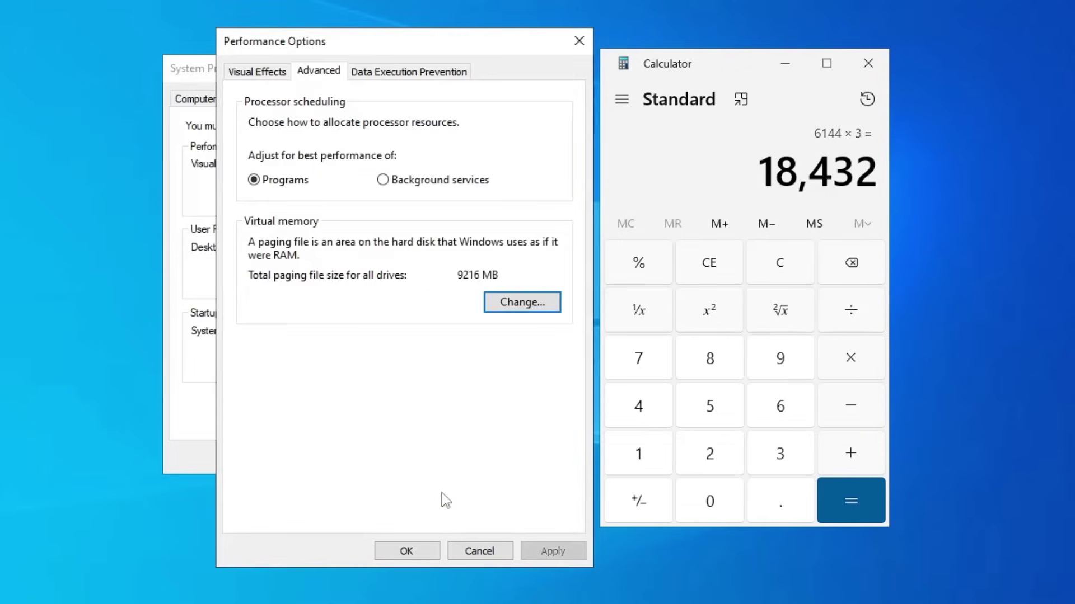
# - Confirm and close Performance Options and System Properties, and close Calculator
pyautogui.click(403, 551)
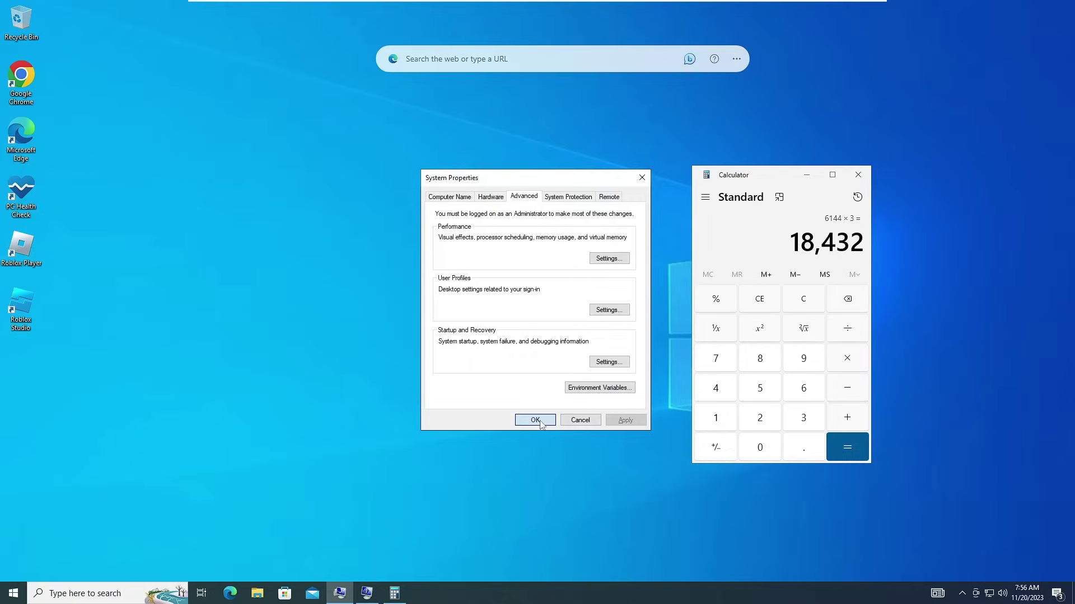
pyautogui.click(350, 460)
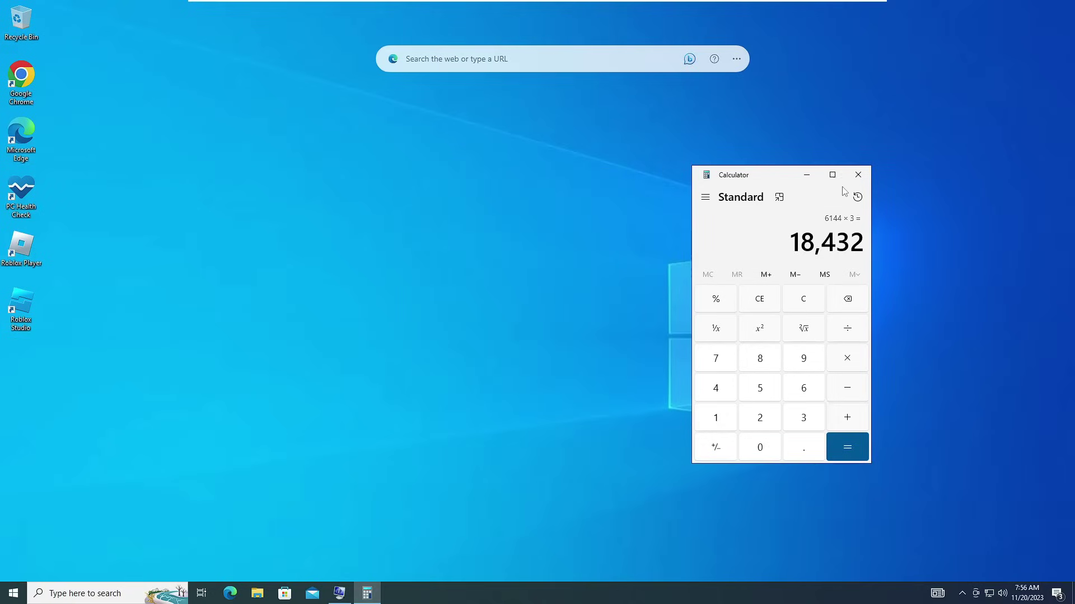
pyautogui.click(859, 177)
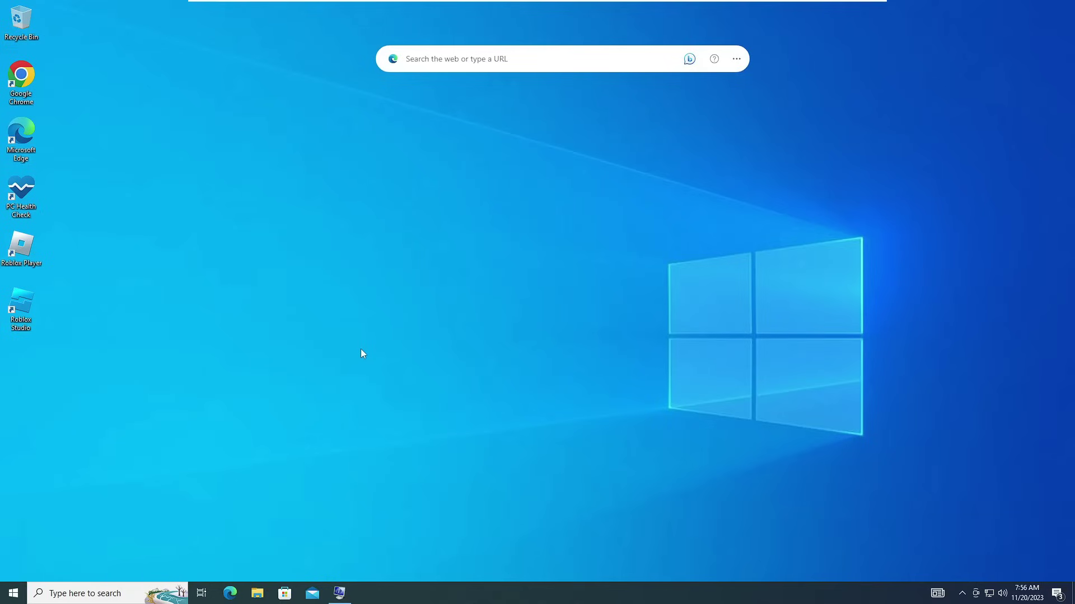
# - Open the Windows Temp folder by running temp from the Run dialog
pyautogui.rightClick(14, 593)
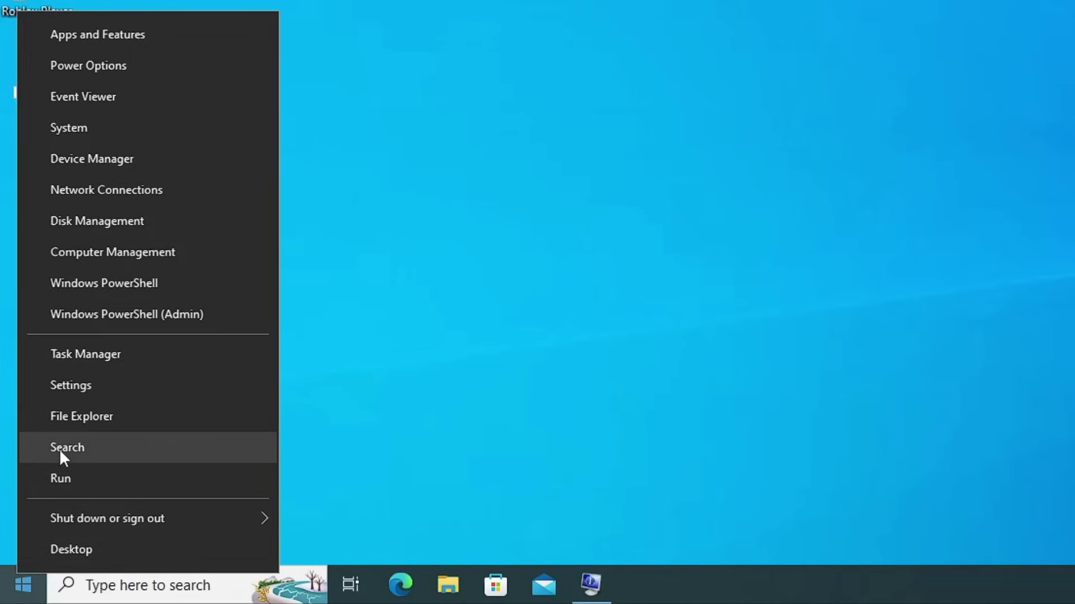
pyautogui.click(88, 477)
pyautogui.write('temp')
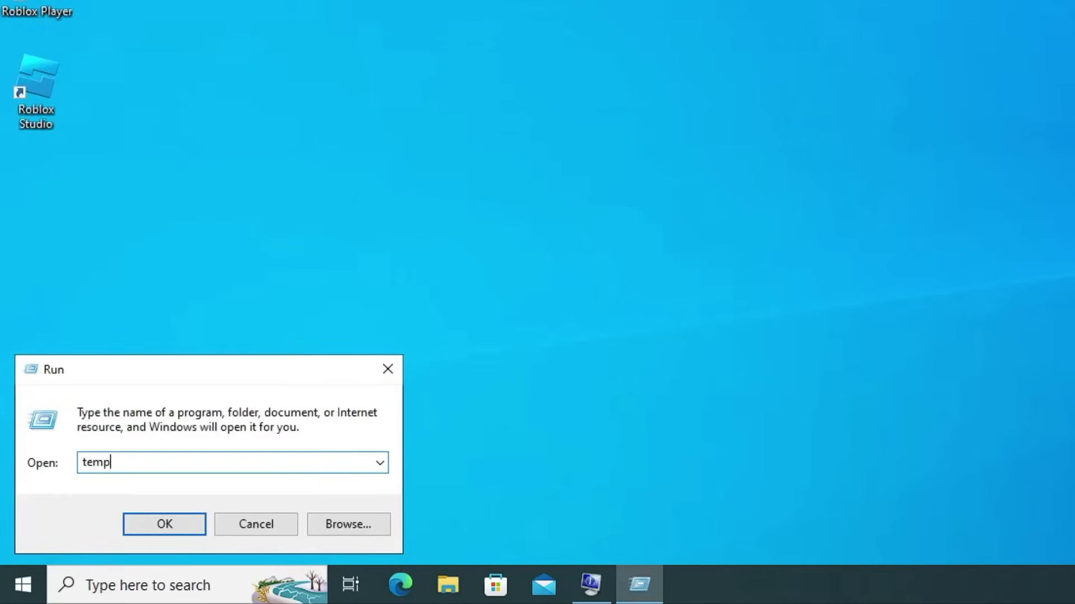
pyautogui.press('Return')
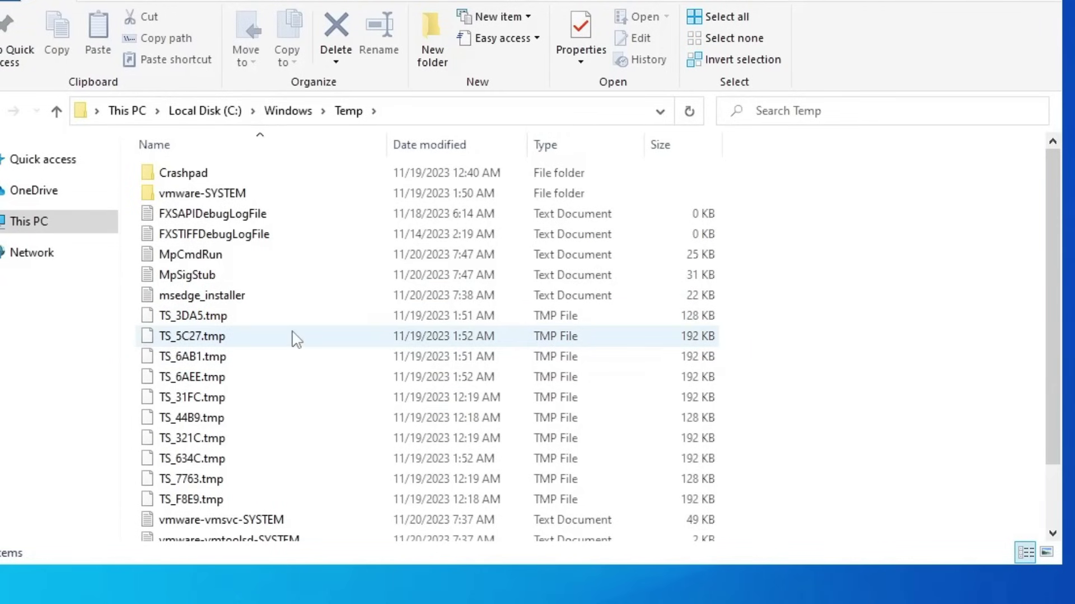
# - Select all items in the Windows Temp folder and delete them
pyautogui.hotkey('ctrl', 'a')
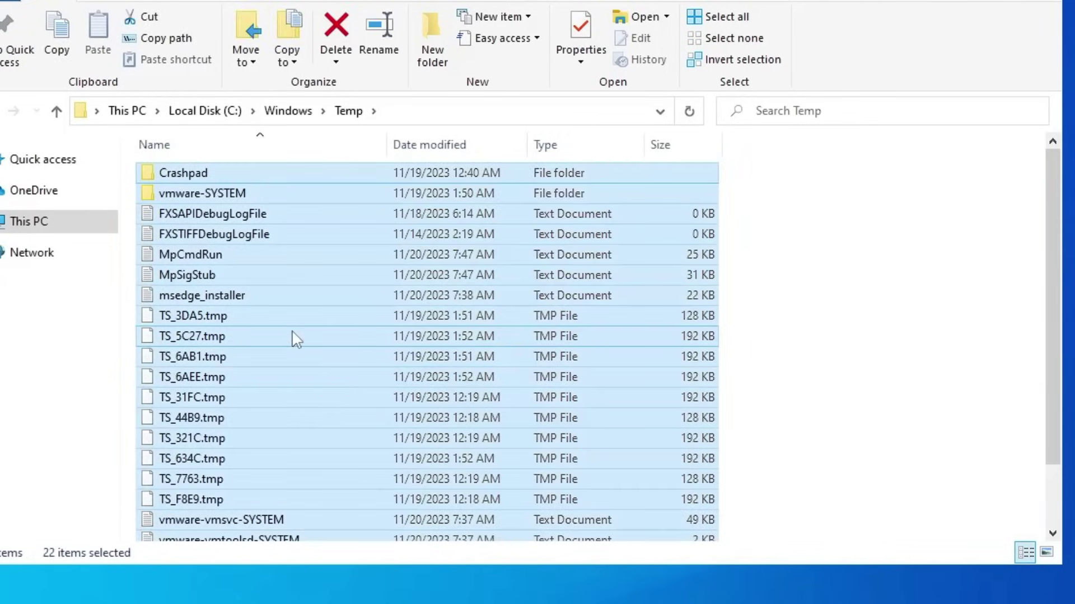
pyautogui.rightClick(345, 236)
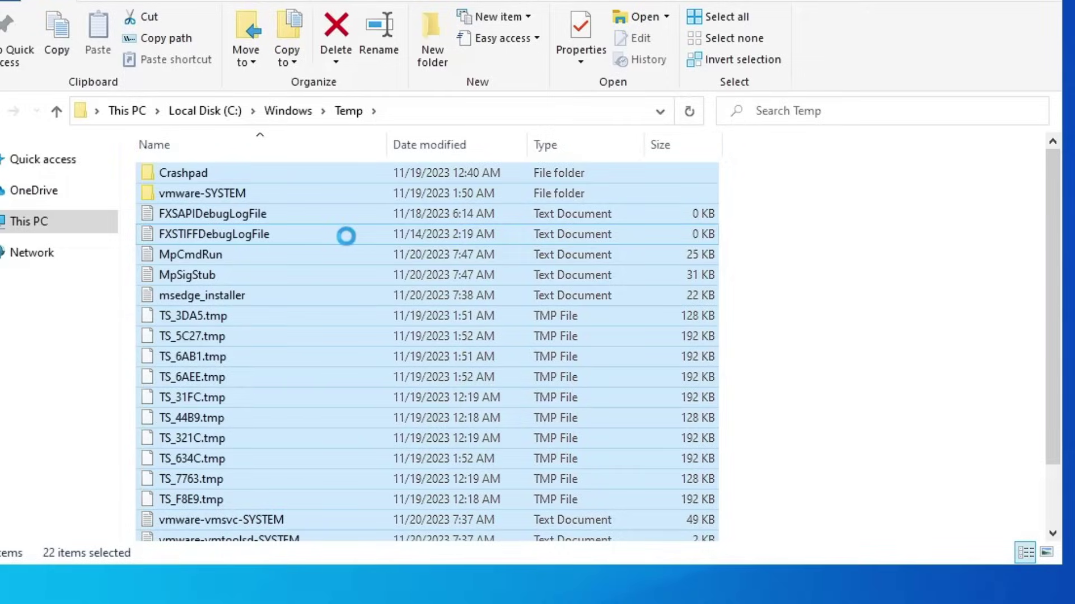
pyautogui.press('Delete')
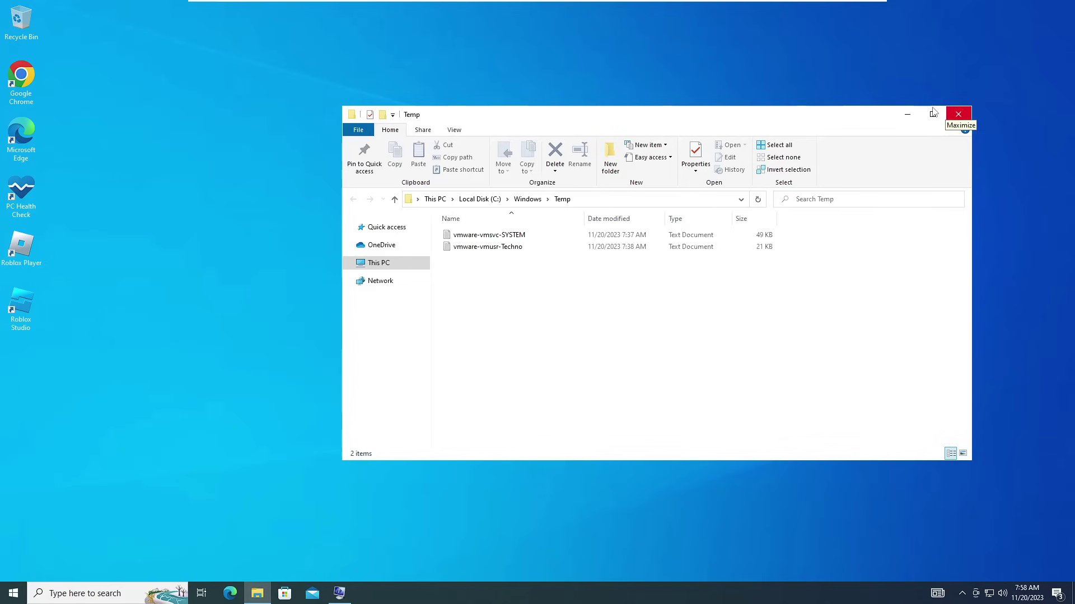
# - Close the Windows Temp folder and open the user's Temp folder by running %temp% from the Run dialog
pyautogui.click(959, 114)
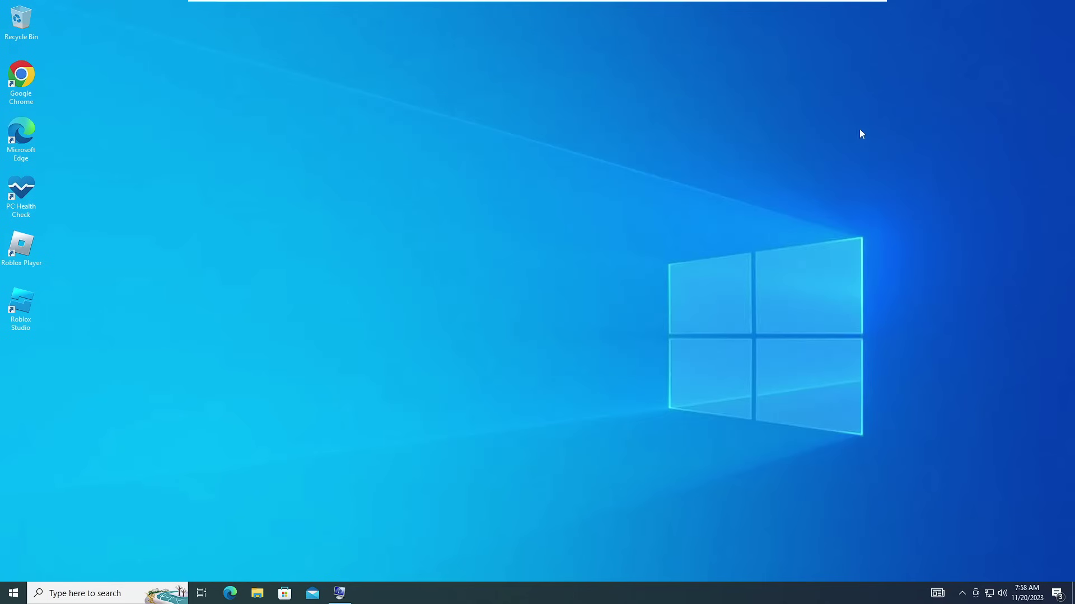
pyautogui.rightClick(16, 594)
pyautogui.click(56, 539)
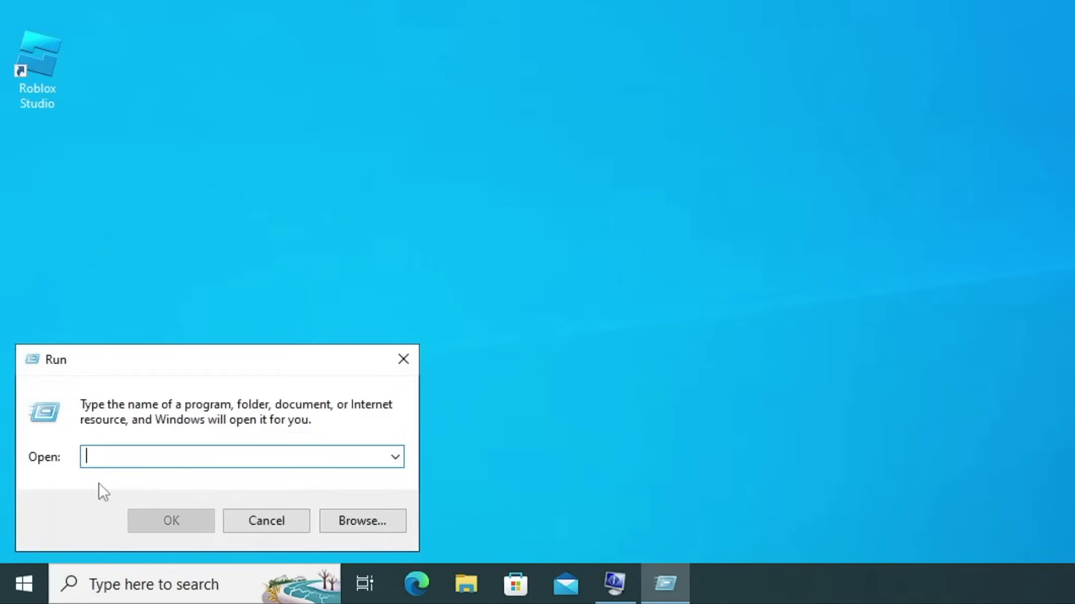
pyautogui.write('%t')
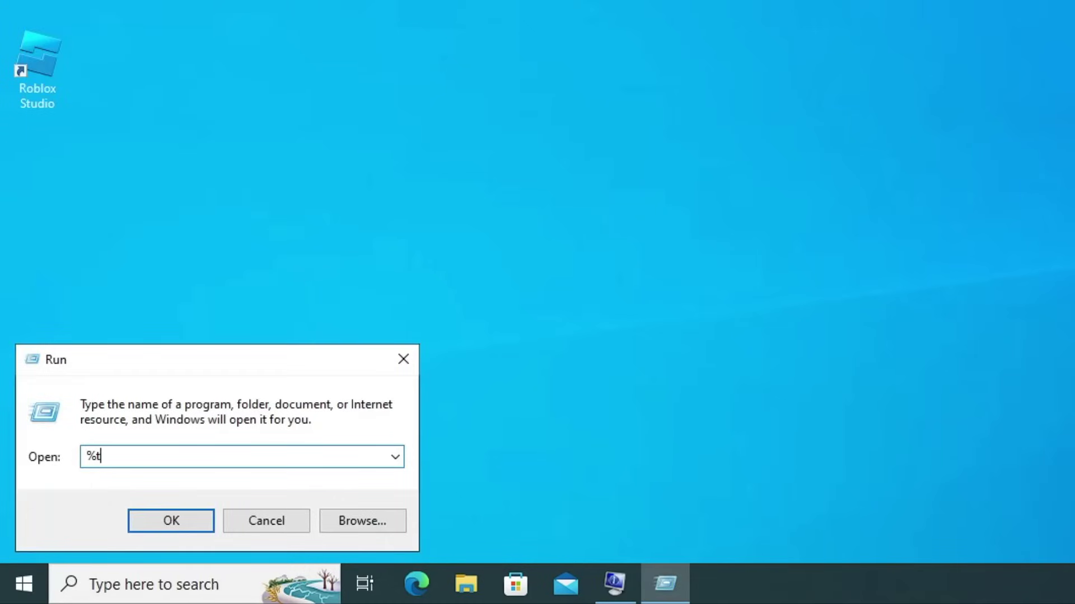
pyautogui.write('emp')
pyautogui.write('%')
pyautogui.press('Return')
# - Permanently delete all items in the user's Temp folder, skipping those in use, granting administrator permission for the rest and closing the folder window
pyautogui.hotkey('ctrl', 'a')
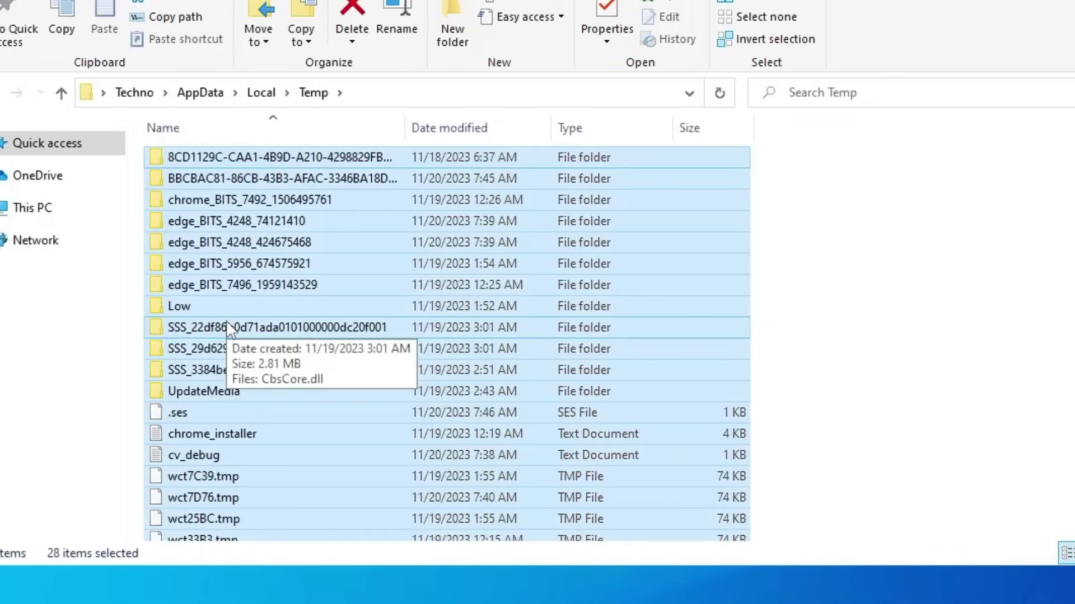
pyautogui.hotkey('shift', 'Delete')
pyautogui.press('Return')
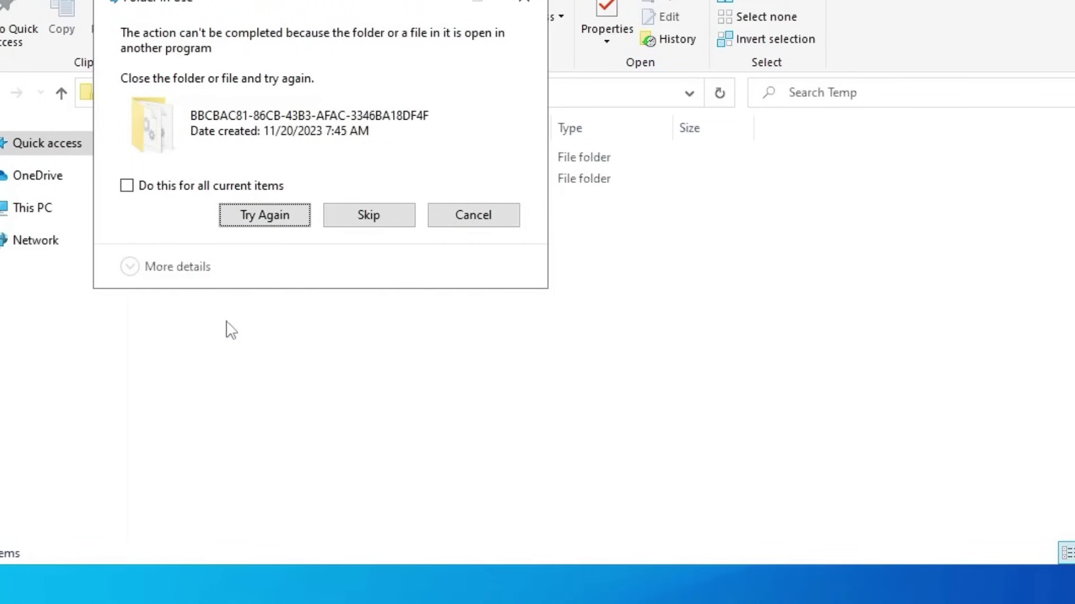
pyautogui.click(249, 190)
pyautogui.click(369, 215)
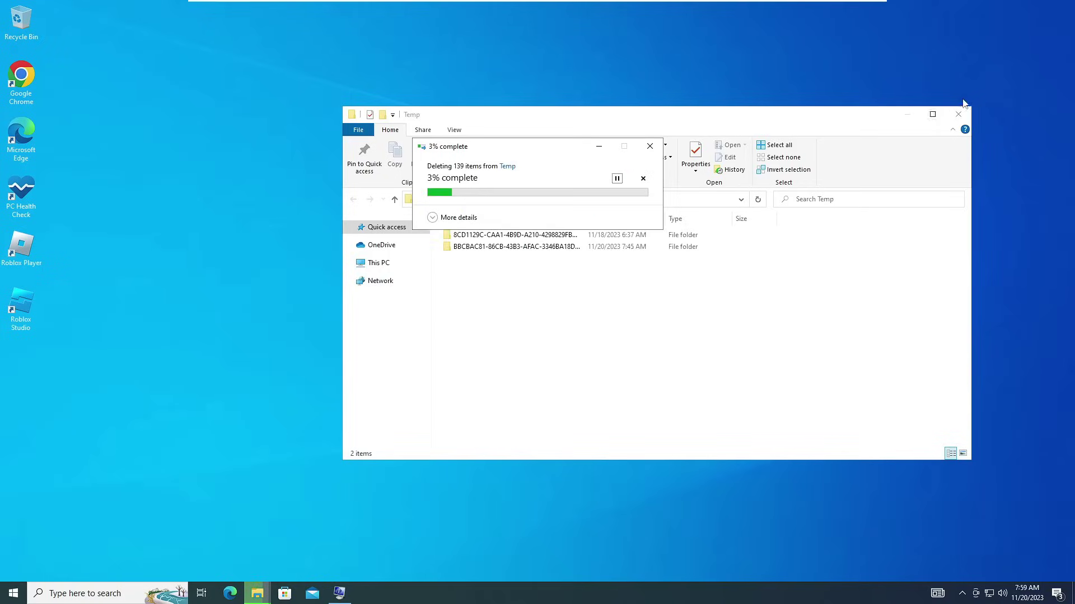
pyautogui.click(958, 114)
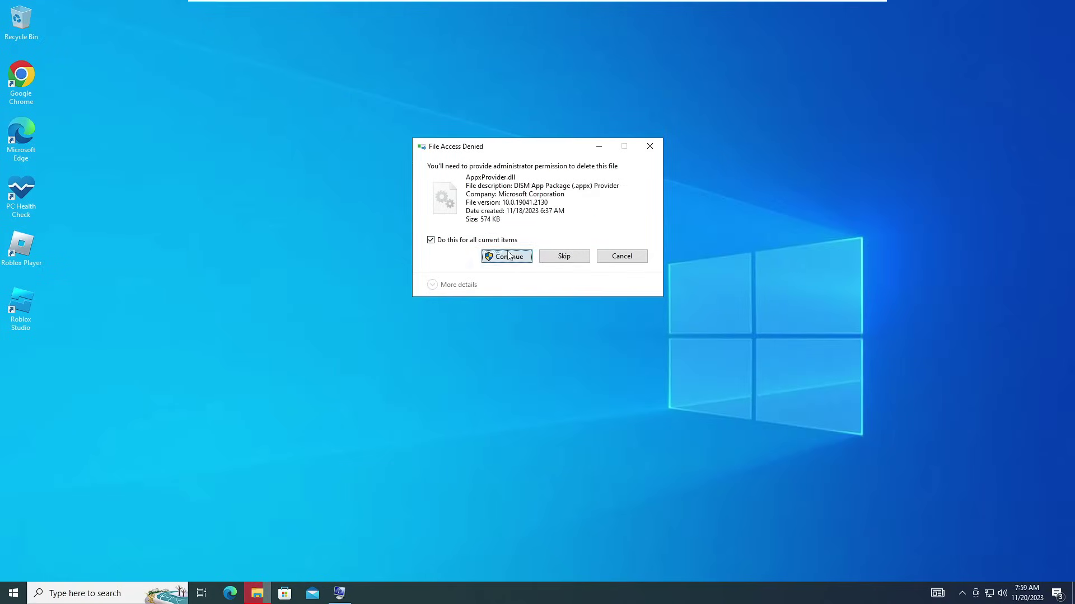
pyautogui.click(507, 256)
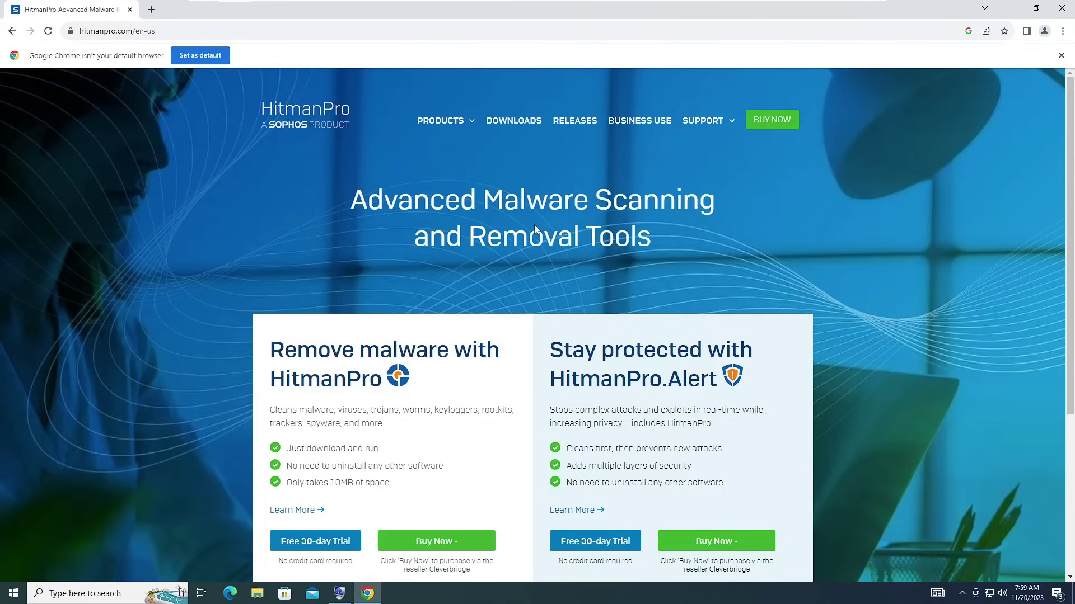
# - In Google Chrome, go to the free 30-day trial of HitmanPro on hitmanpro.com and download the 64-bit version
pyautogui.scroll(-3, 537, 230)
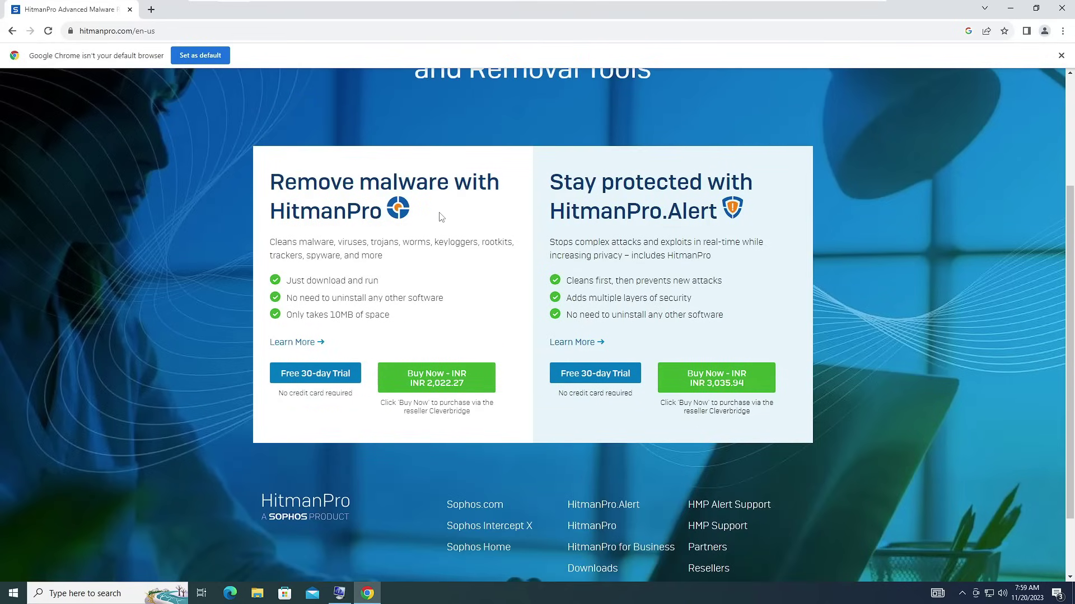
pyautogui.click(317, 379)
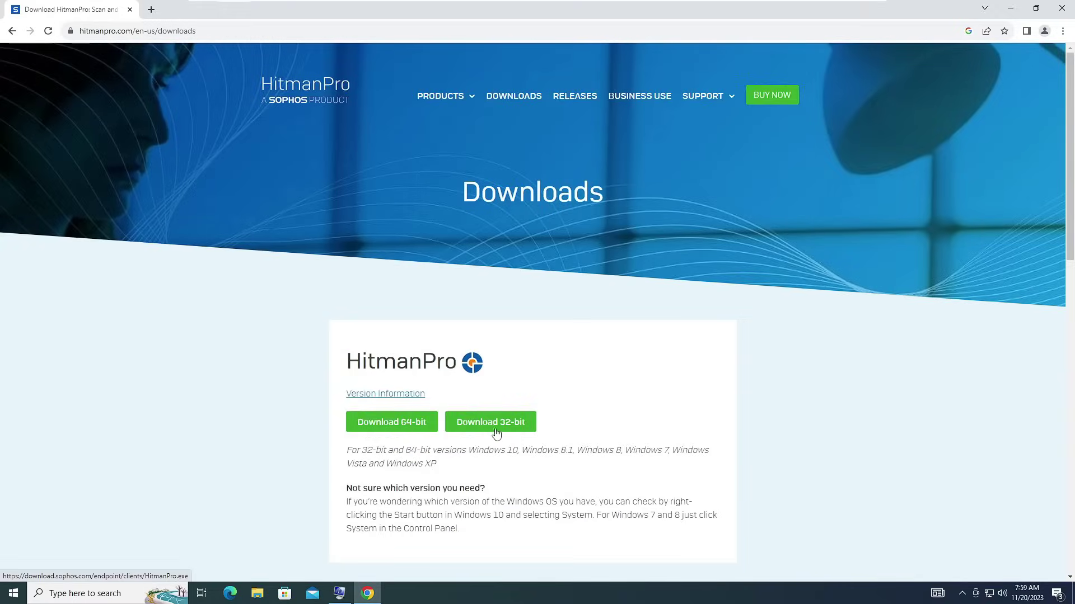
pyautogui.click(413, 427)
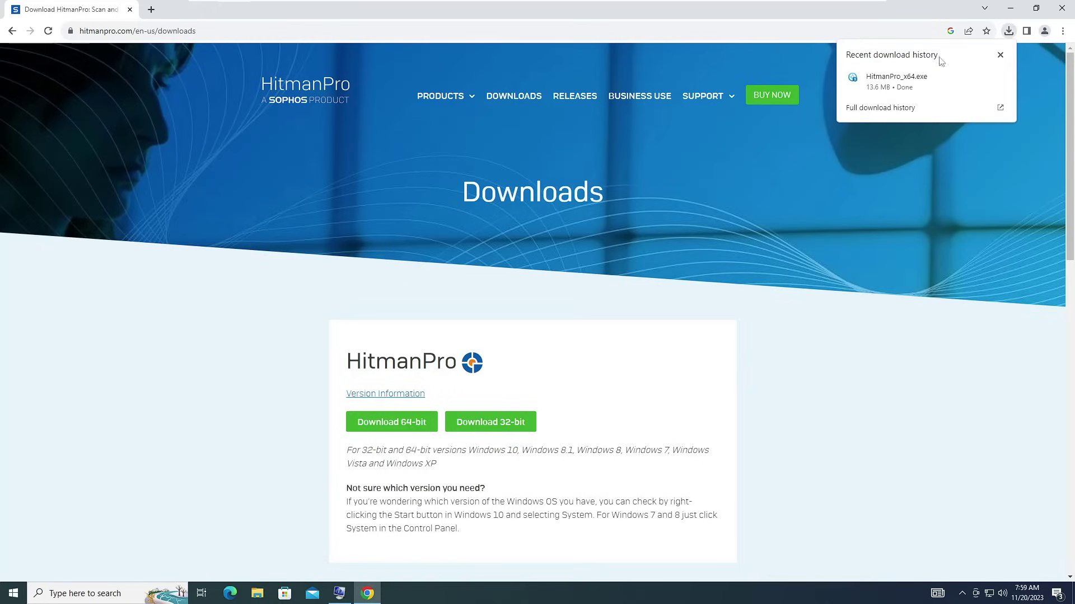
# - Launch the downloaded HitmanPro_x64.exe, allow it to make changes to the device, and proceed to the Setup page
pyautogui.click(885, 78)
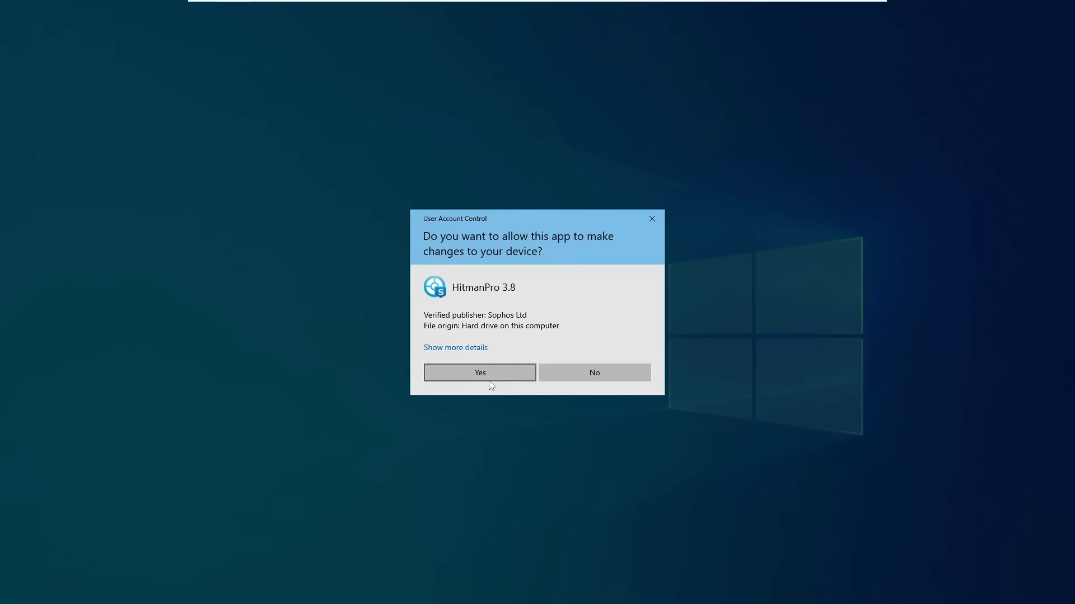
pyautogui.click(489, 378)
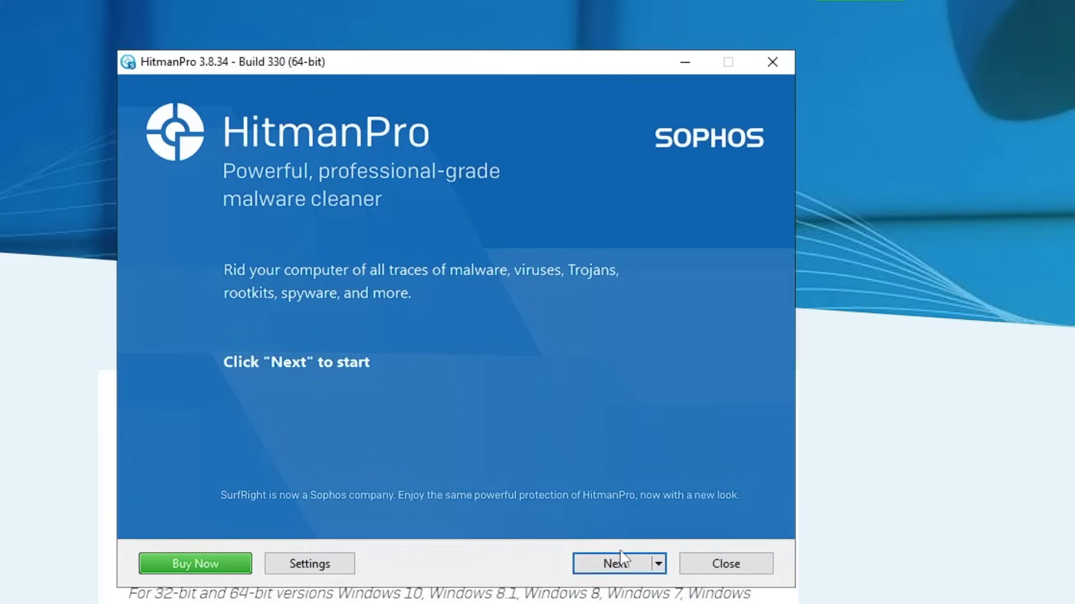
pyautogui.click(630, 571)
pyautogui.click(620, 571)
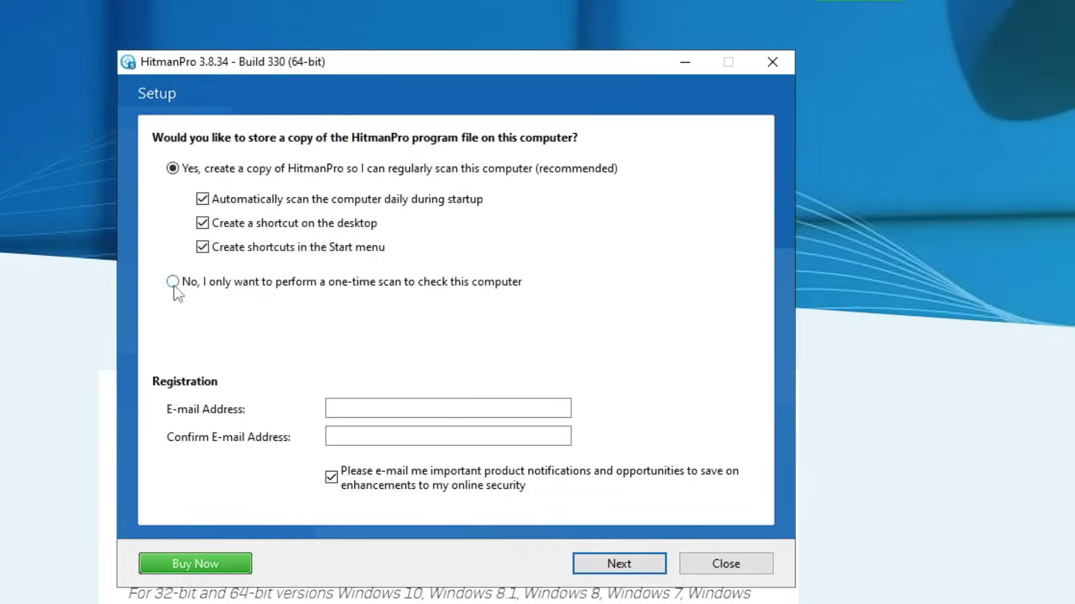
# - Start a one-time HitmanPro scan without storing a copy of the program, and agree to close running browsers to detect tracking cookies
pyautogui.click(173, 282)
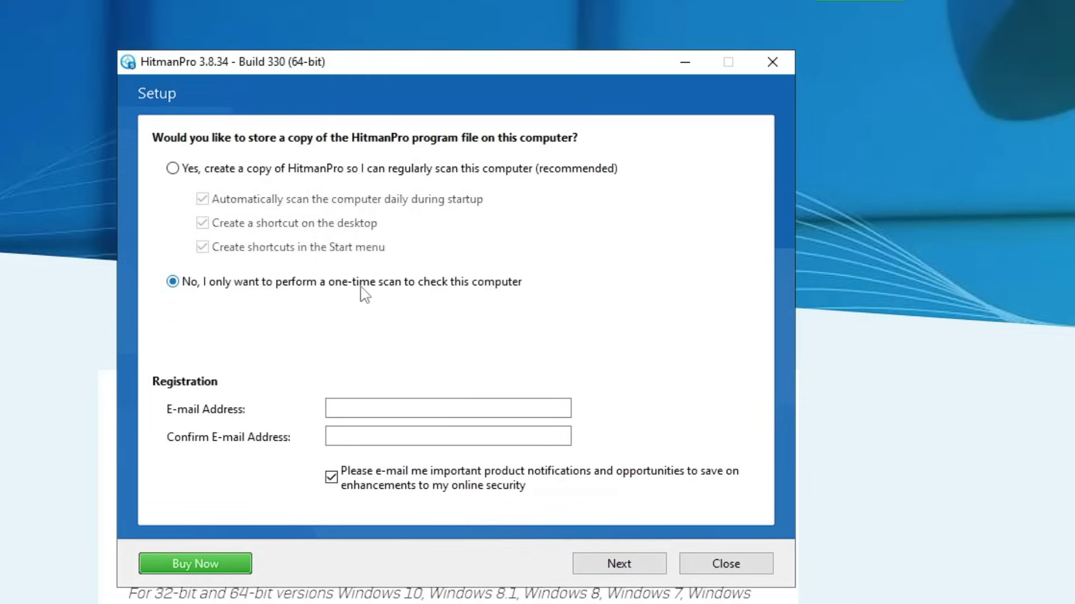
pyautogui.click(617, 565)
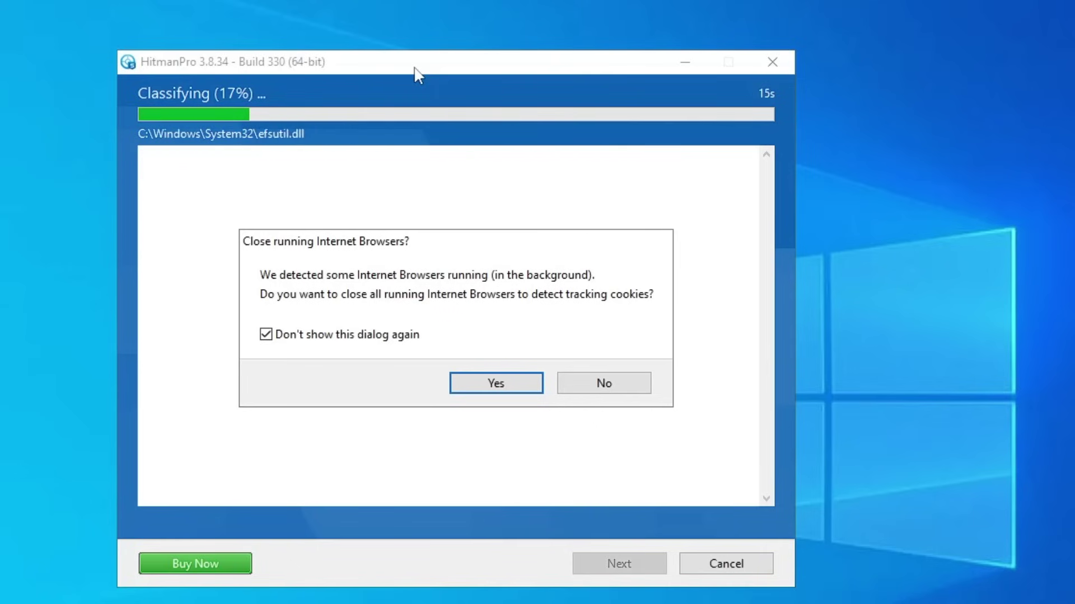
pyautogui.click(499, 378)
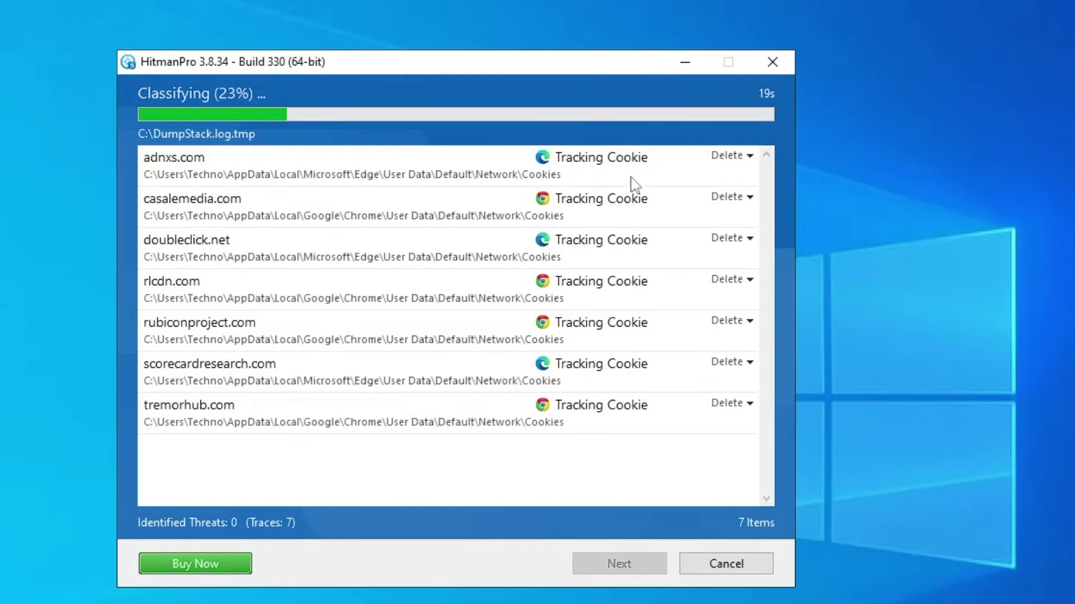